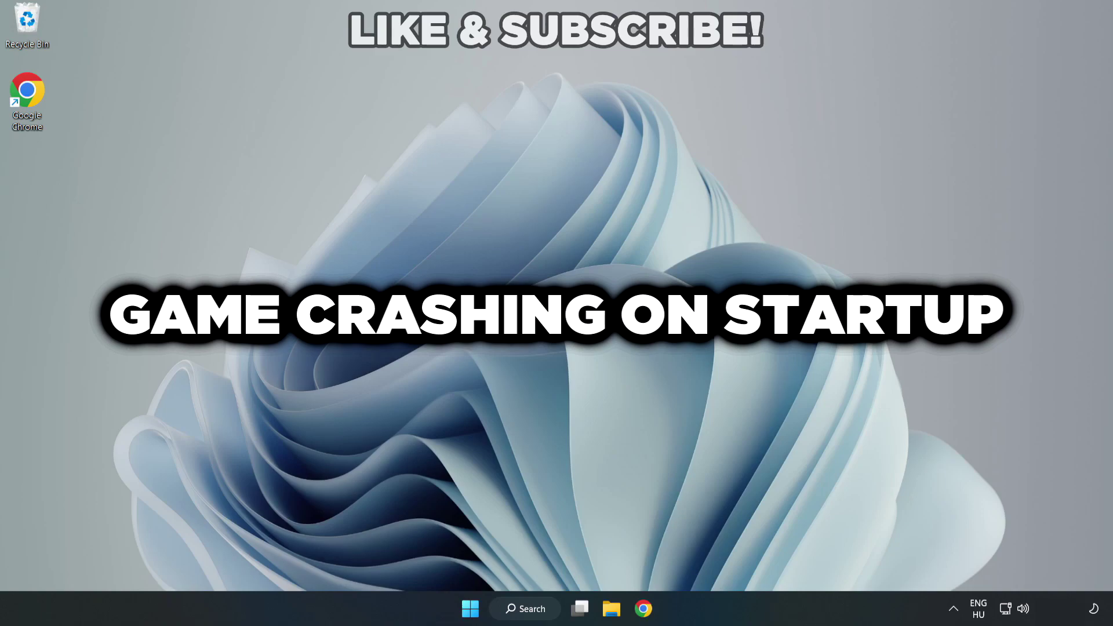
Search Windows for "device manager".
{"action": "left_click", "coordinate": [532, 612]}
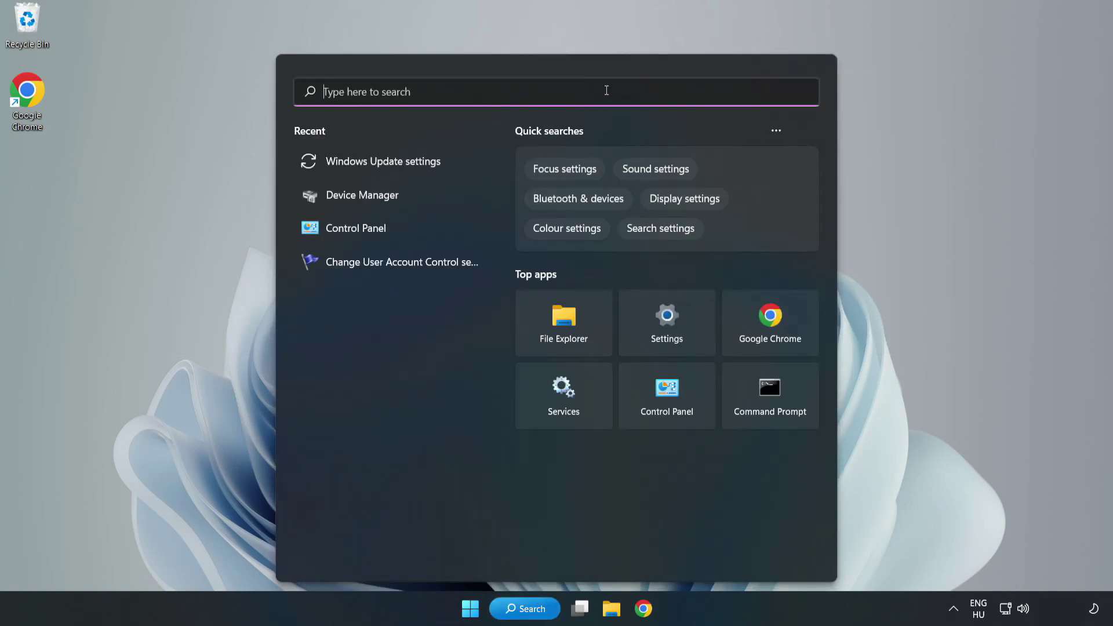
{"action": "type", "text": "devi"}
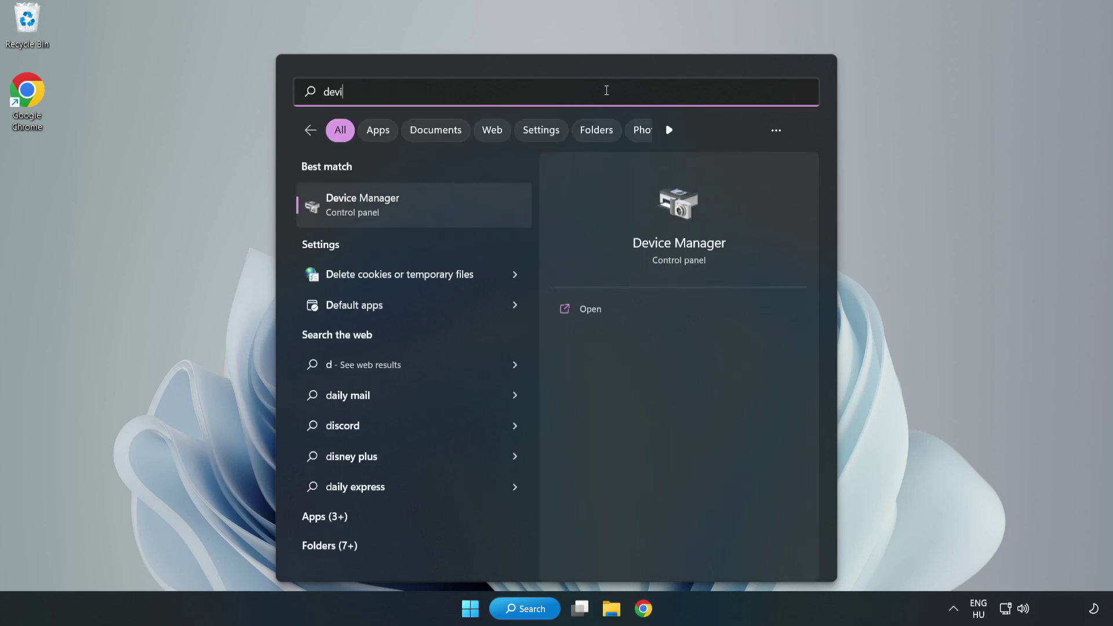
{"action": "type", "text": "ce manager"}
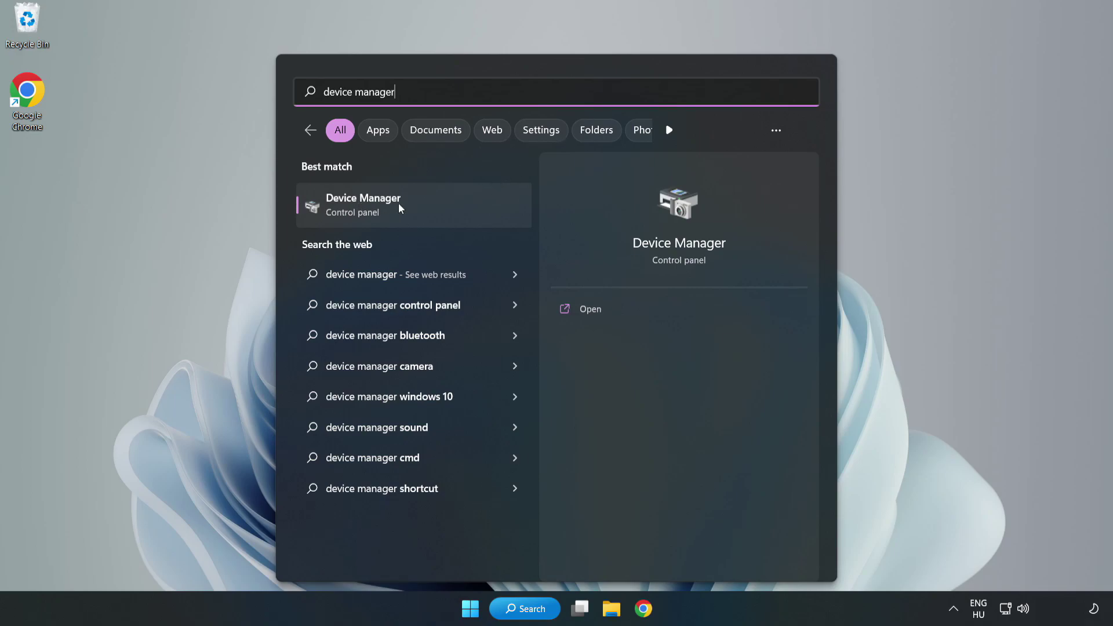
Launch Device Manager and expand Display adapters to select VMware SVGA 3D.
{"action": "left_click", "coordinate": [414, 215]}
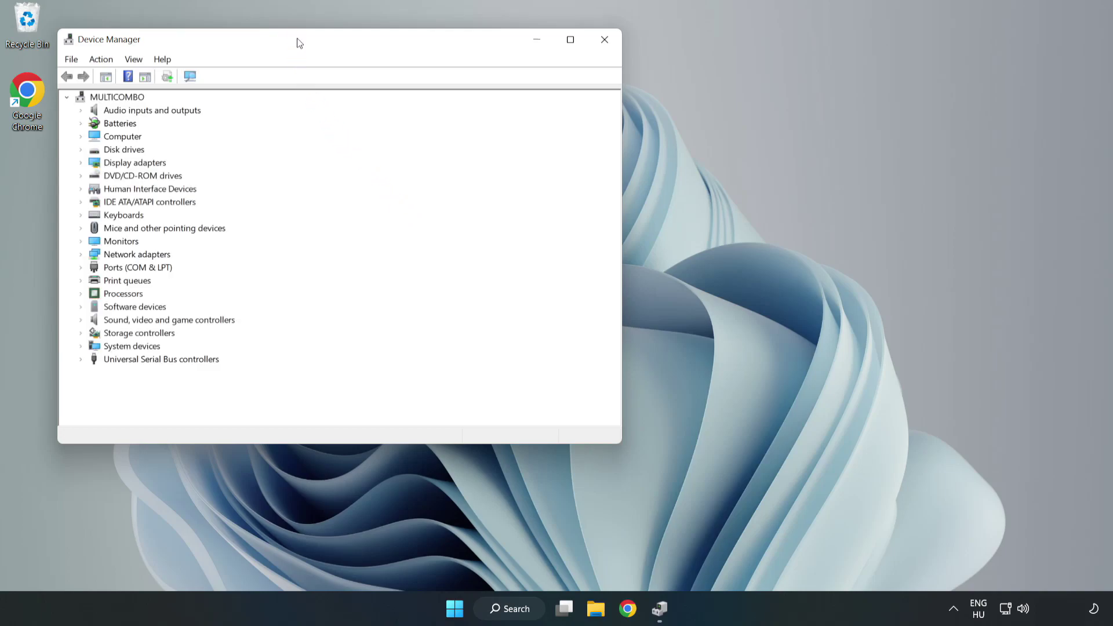
{"action": "left_click_drag", "start_coordinate": [299, 43], "coordinate": [498, 100]}
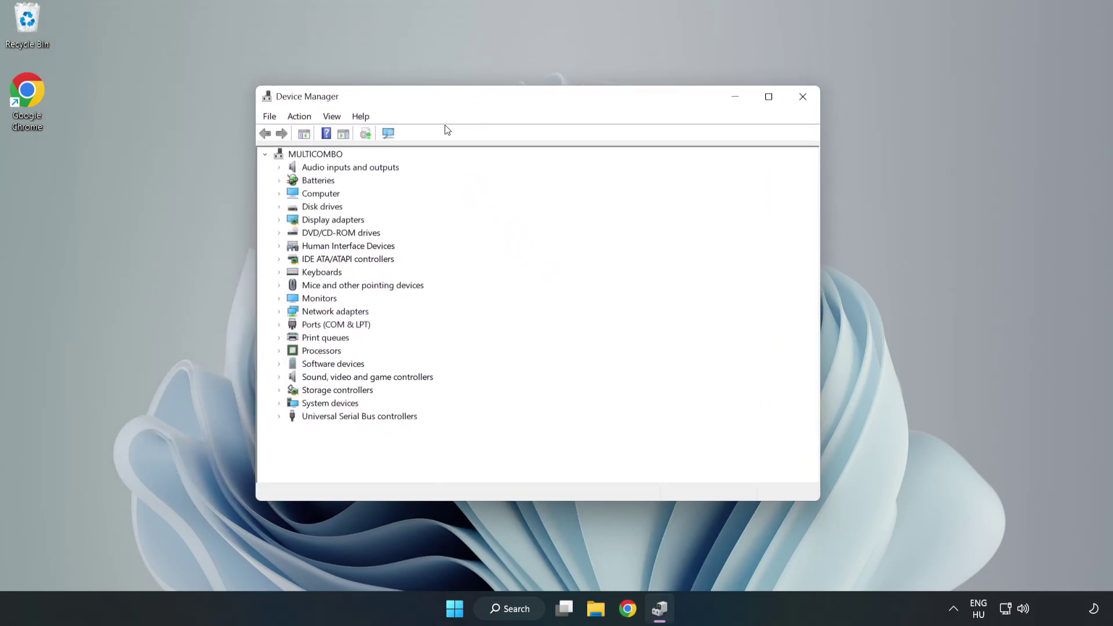
{"action": "left_click", "coordinate": [299, 222]}
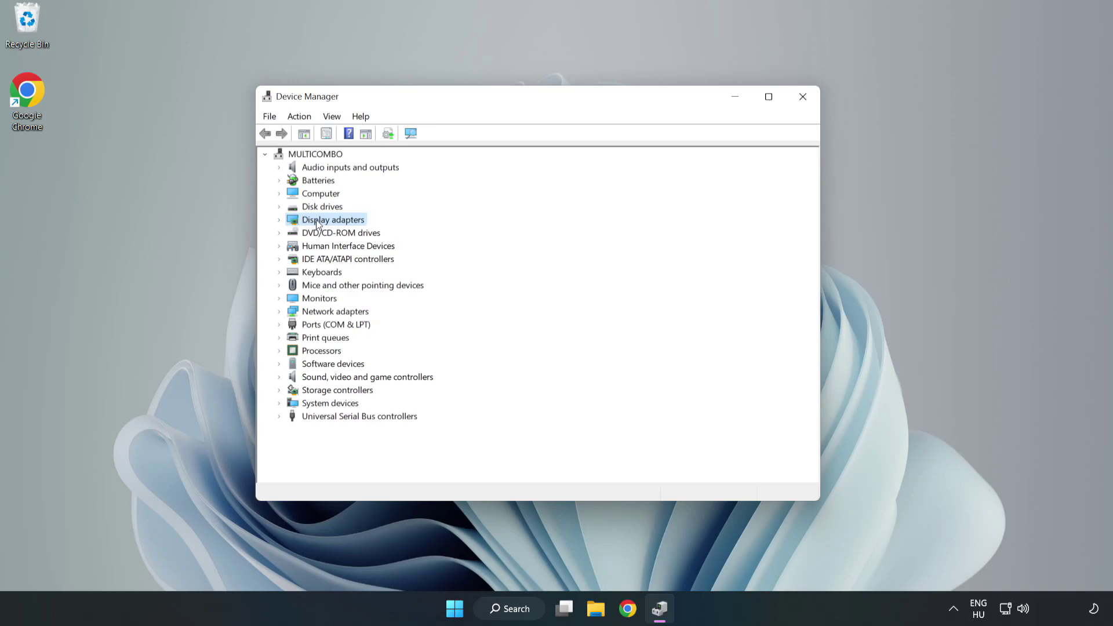
{"action": "left_click", "coordinate": [279, 222]}
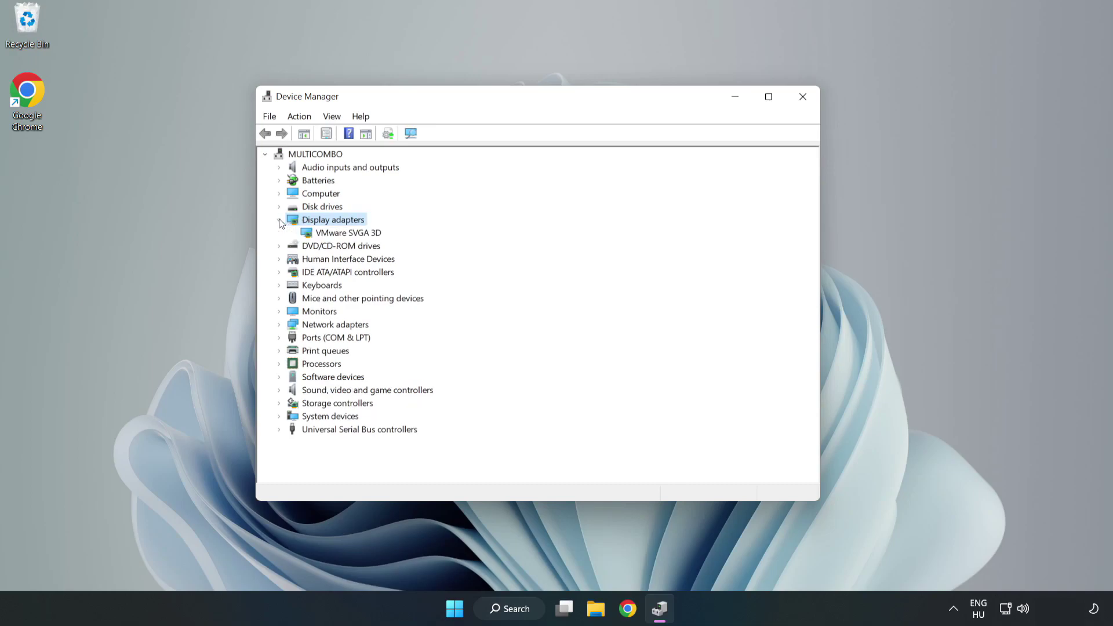
{"action": "left_click", "coordinate": [313, 239]}
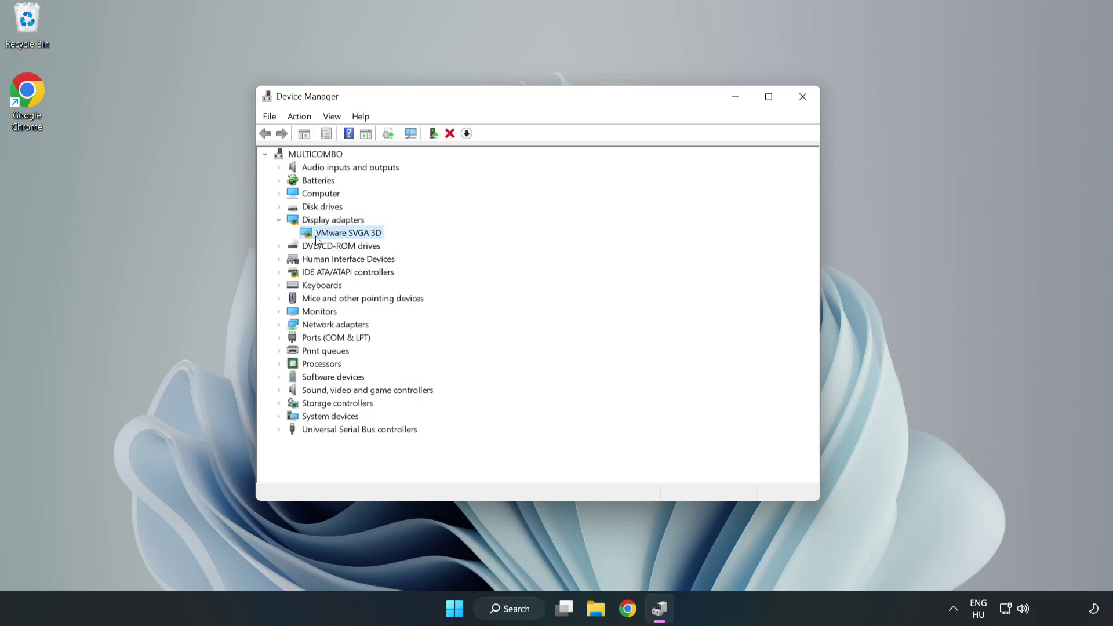
Update the VMware SVGA 3D driver automatically, confirming the best driver is already installed.
{"action": "right_click", "coordinate": [345, 235]}
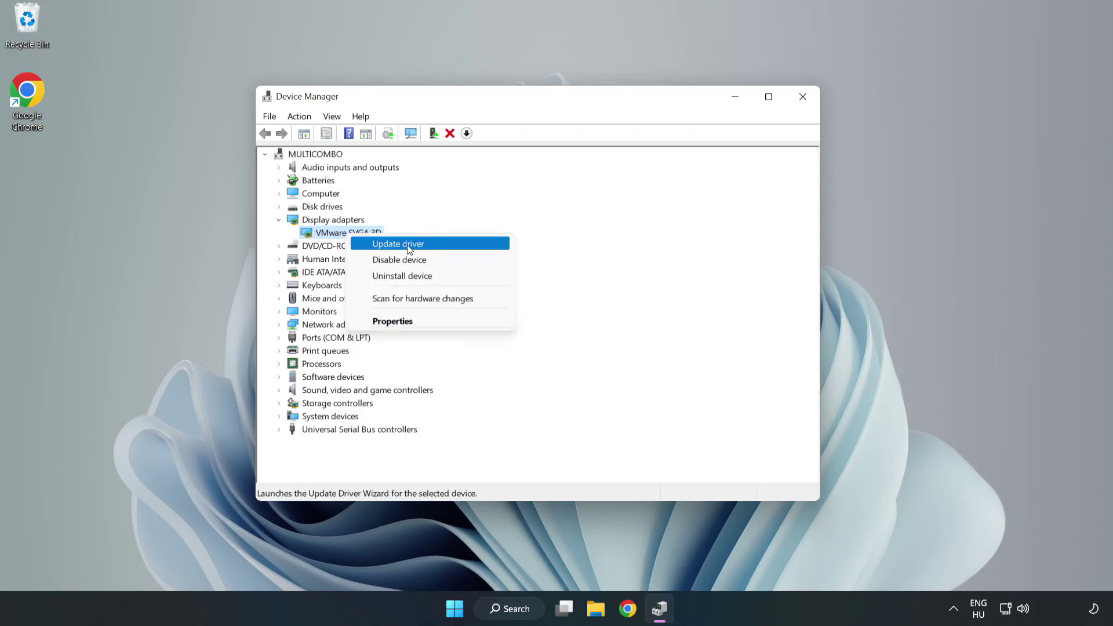
{"action": "left_click", "coordinate": [431, 248]}
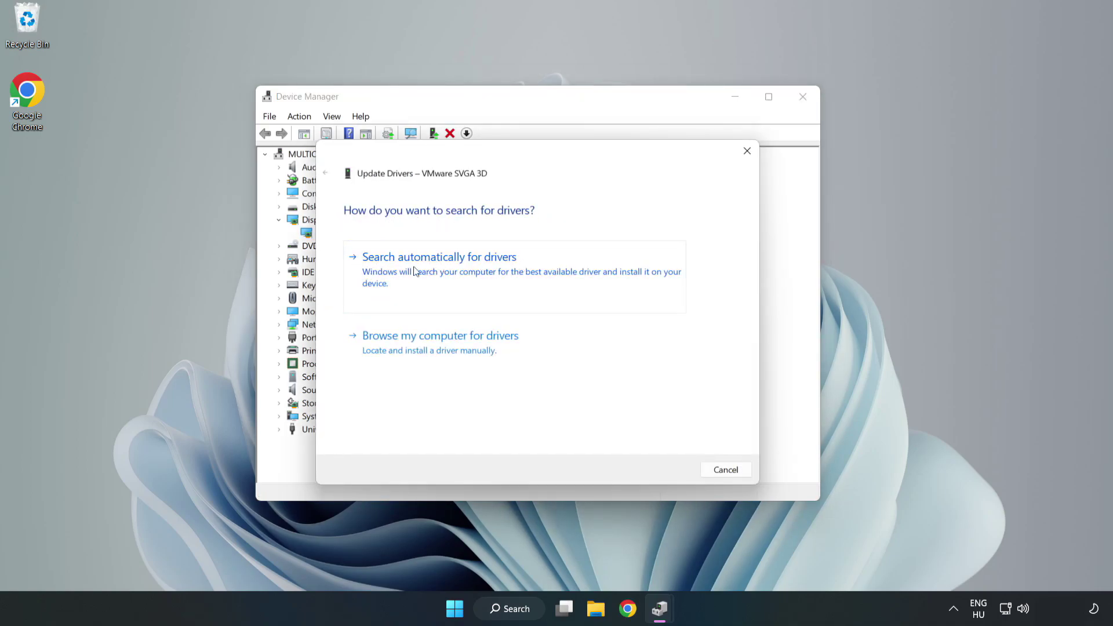
{"action": "left_click", "coordinate": [442, 268]}
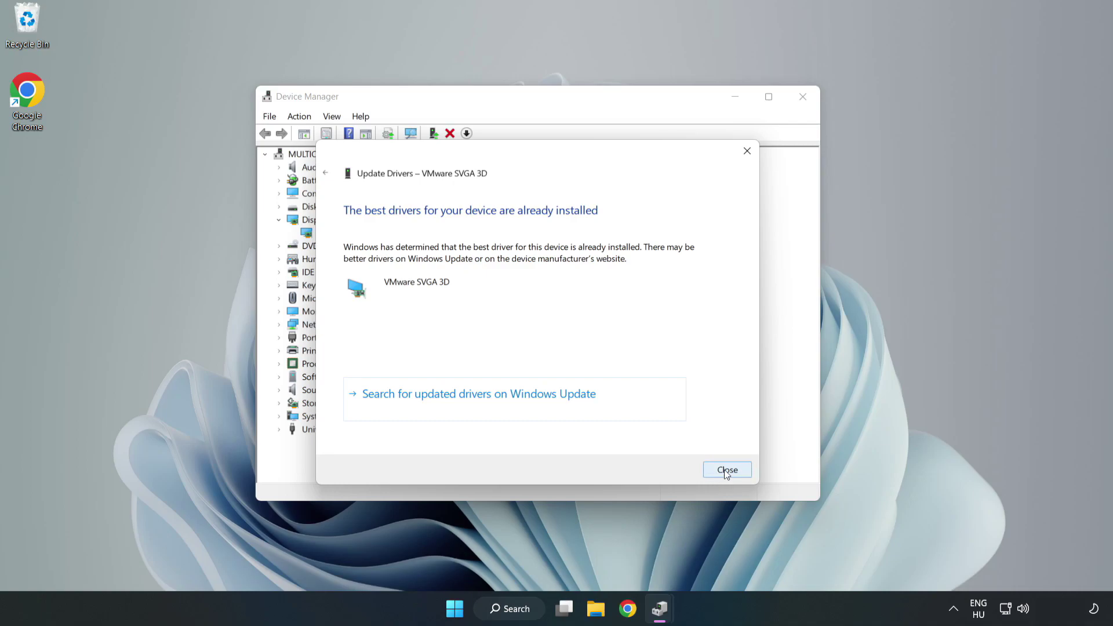
{"action": "left_click", "coordinate": [727, 470]}
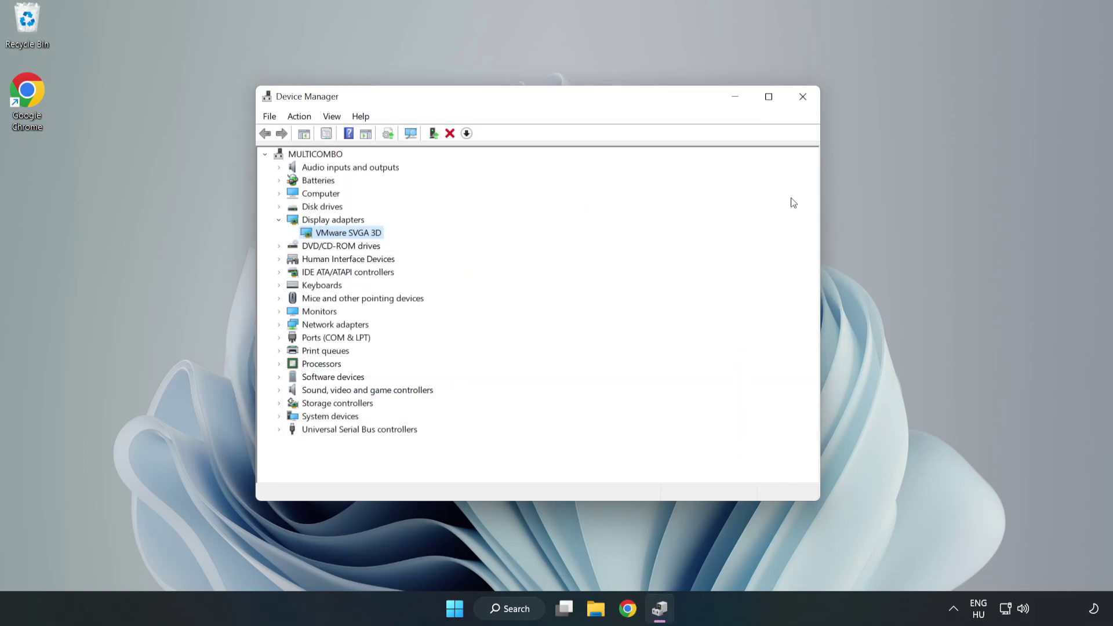
Close Device Manager and search Windows for "updates".
{"action": "left_click", "coordinate": [803, 98]}
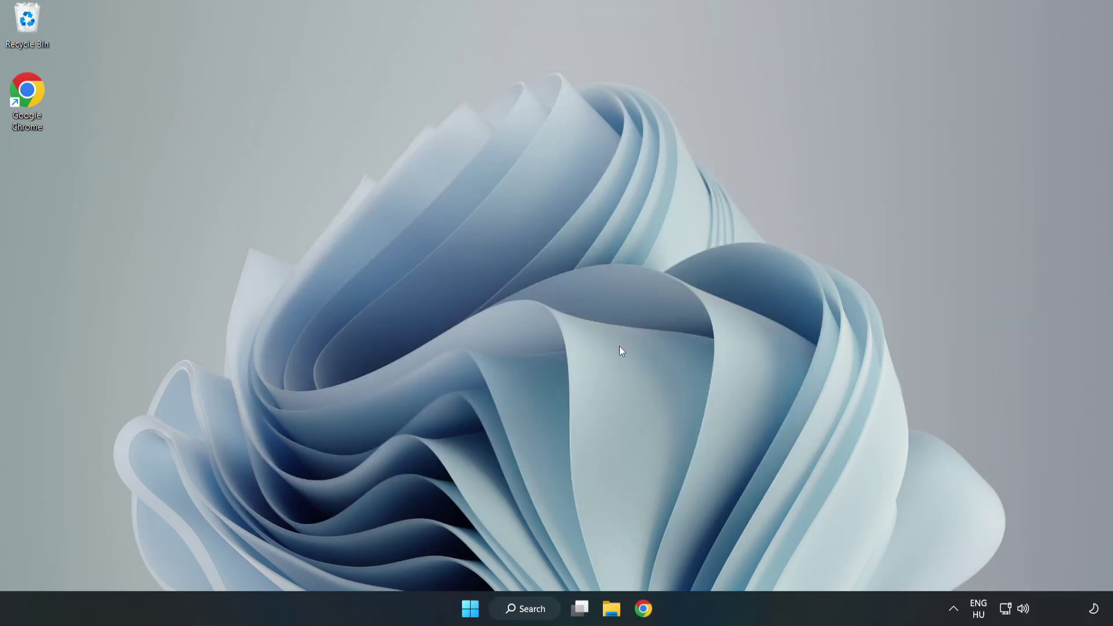
{"action": "left_click", "coordinate": [528, 615]}
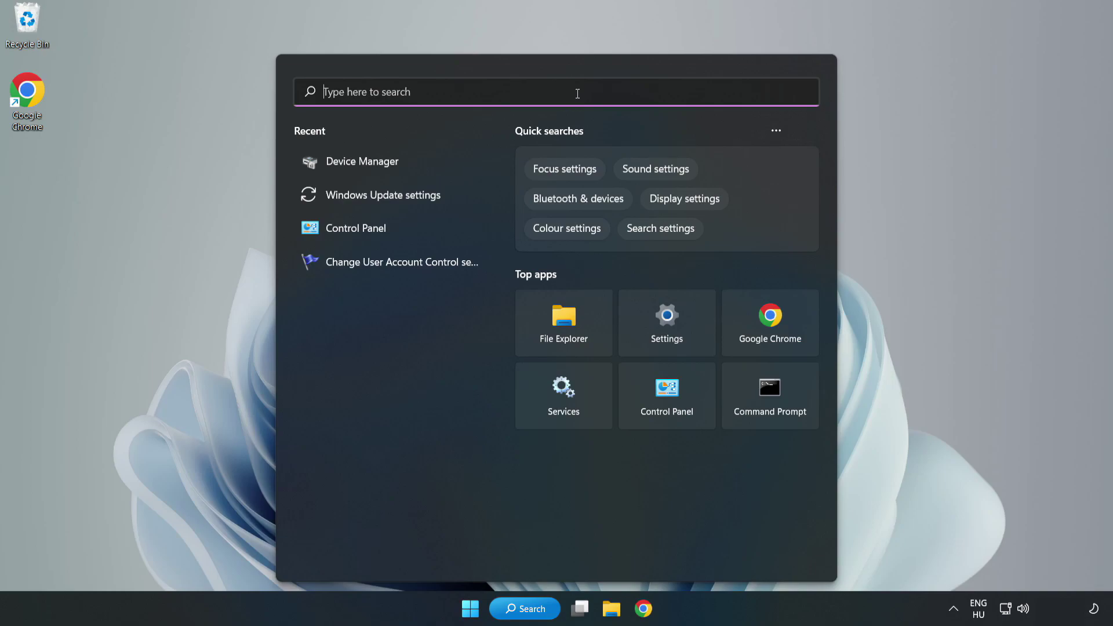
{"action": "type", "text": "updates"}
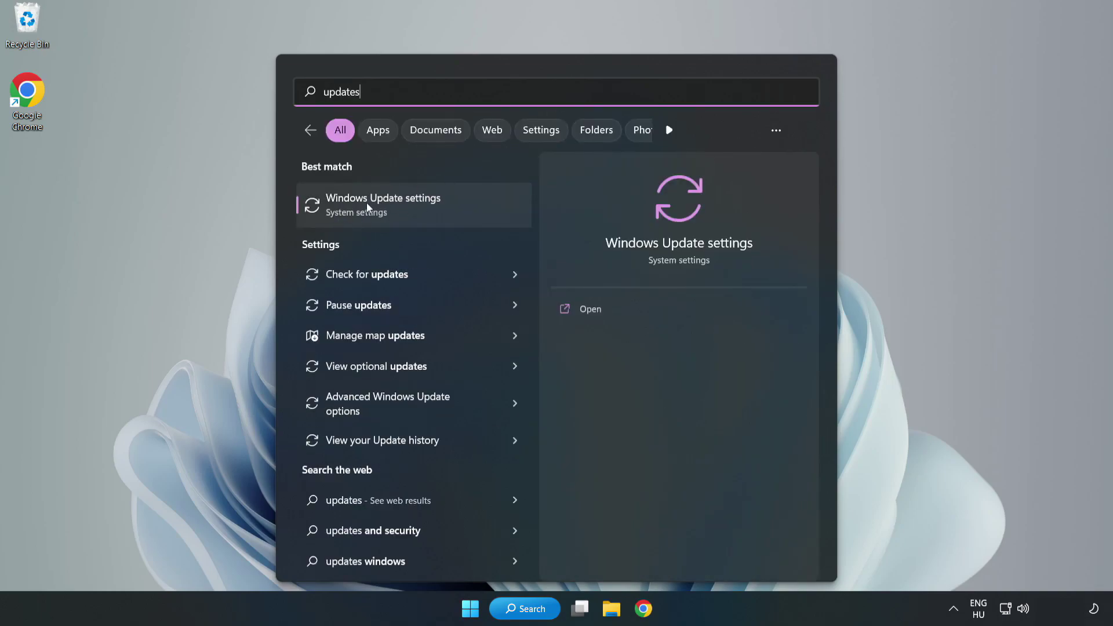
Open Windows Update maximized, check for updates, then close Settings.
{"action": "left_click", "coordinate": [397, 209]}
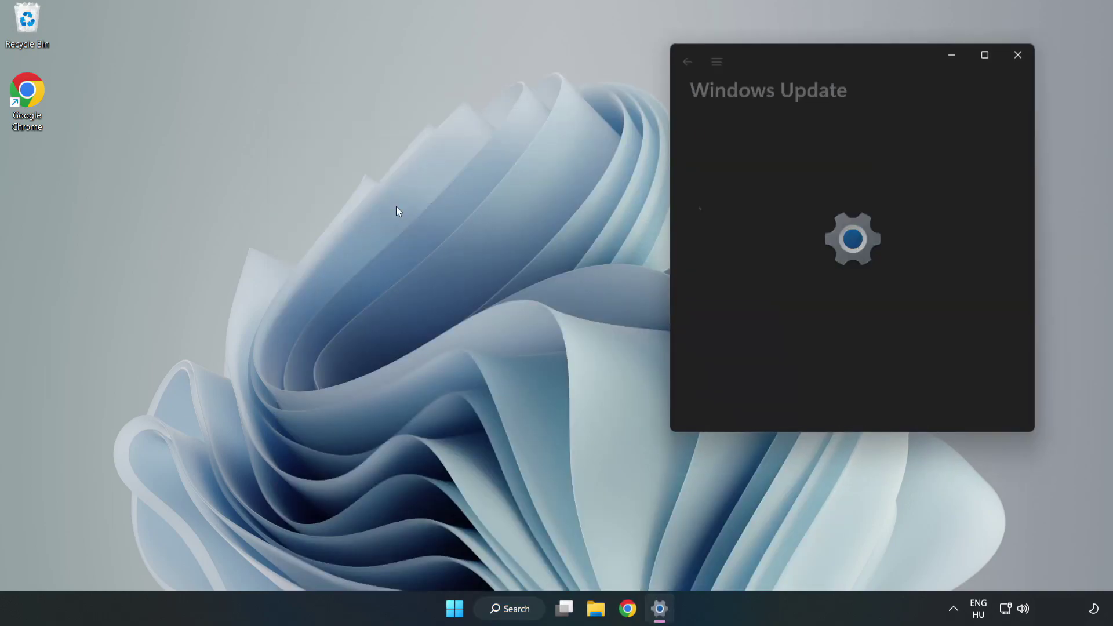
{"action": "left_click", "coordinate": [986, 55]}
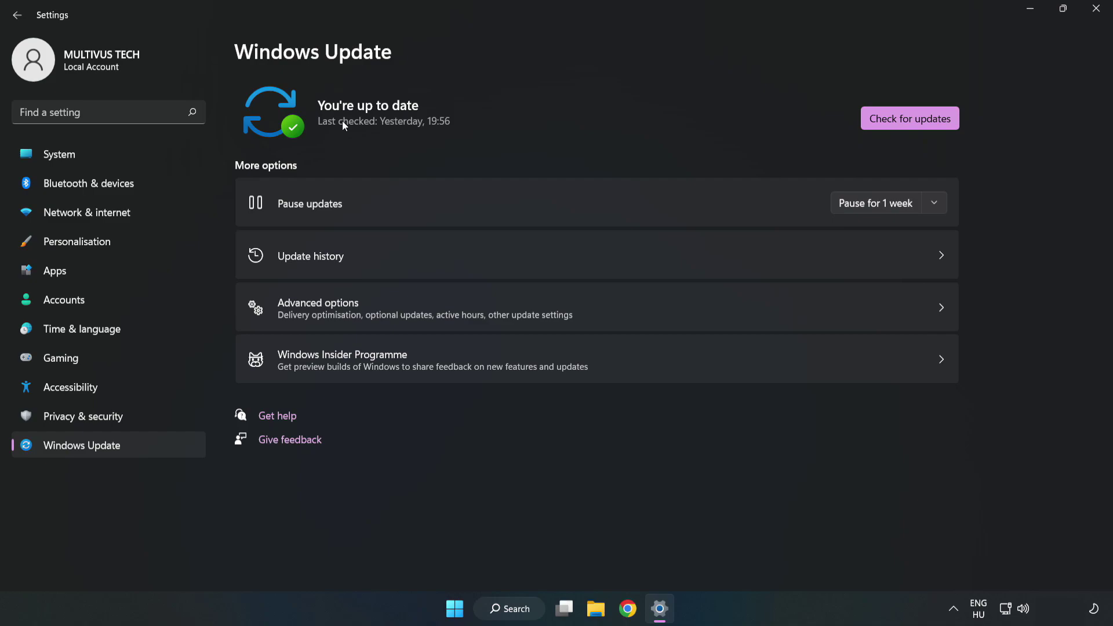
{"action": "left_click", "coordinate": [914, 121]}
{"action": "left_click", "coordinate": [1097, 10]}
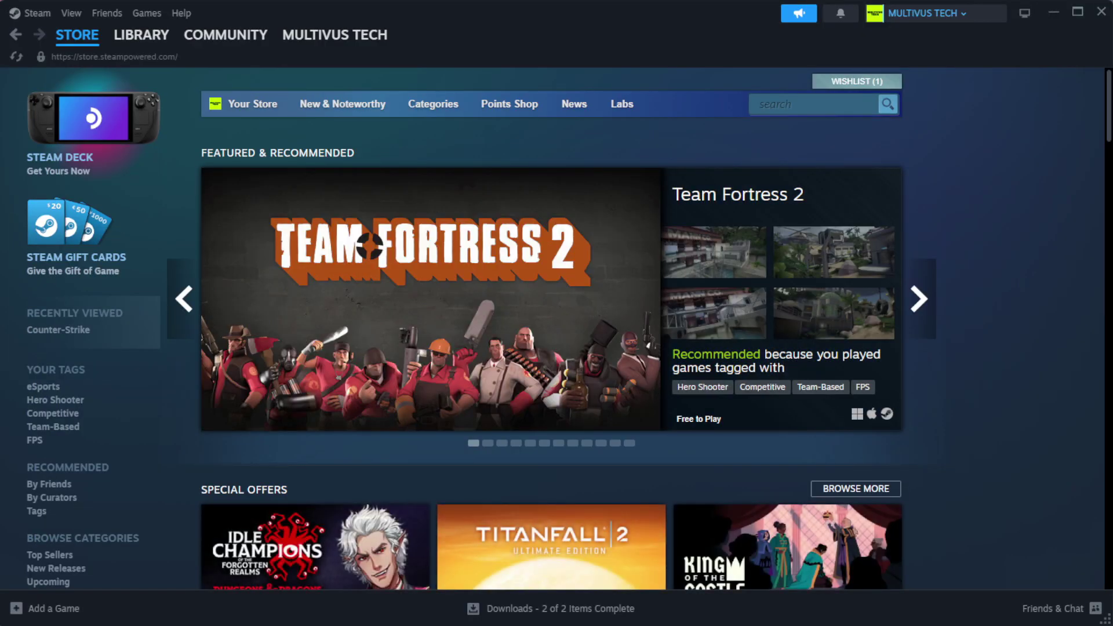
Go to Steam's Library Home and bring up options for YOUR NOT WORKING GAME.
{"action": "mouse_move", "coordinate": [136, 44]}
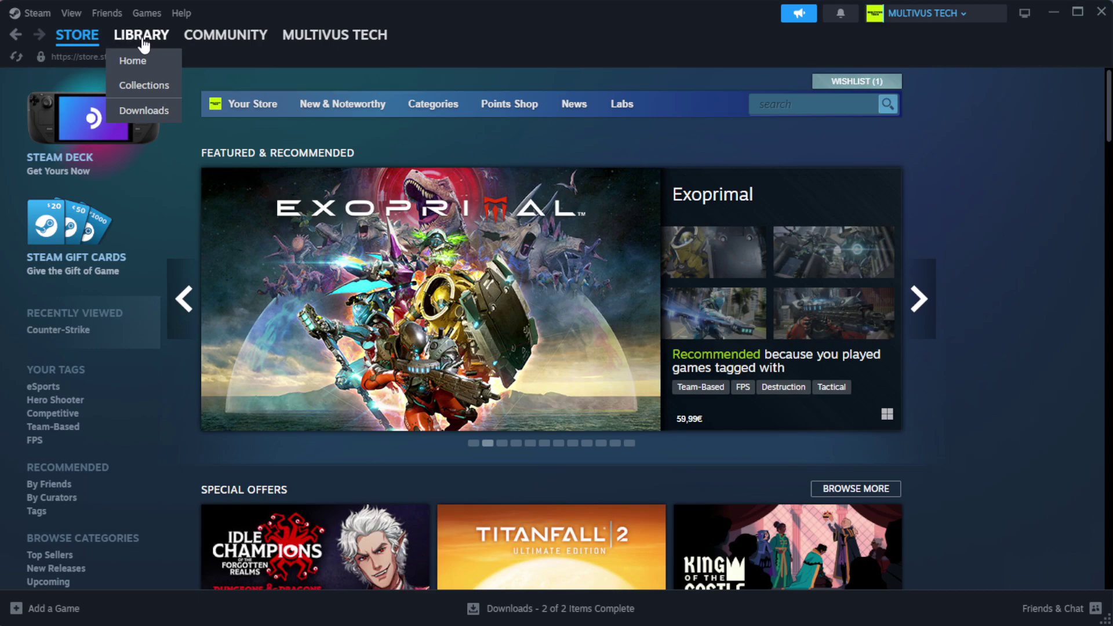
{"action": "left_click", "coordinate": [162, 64]}
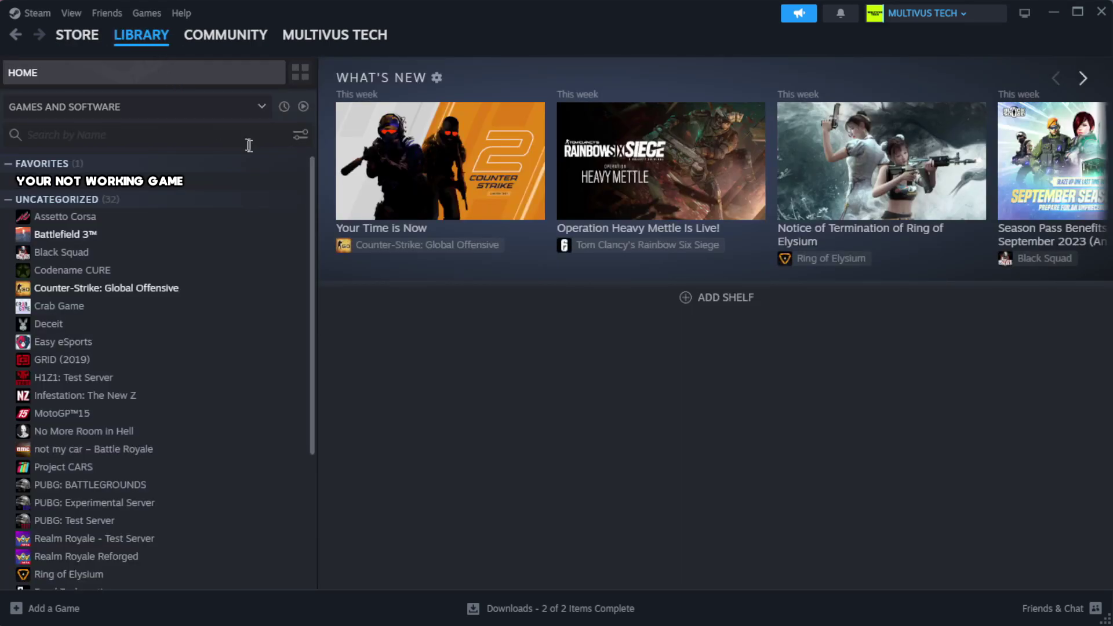
{"action": "right_click", "coordinate": [274, 183]}
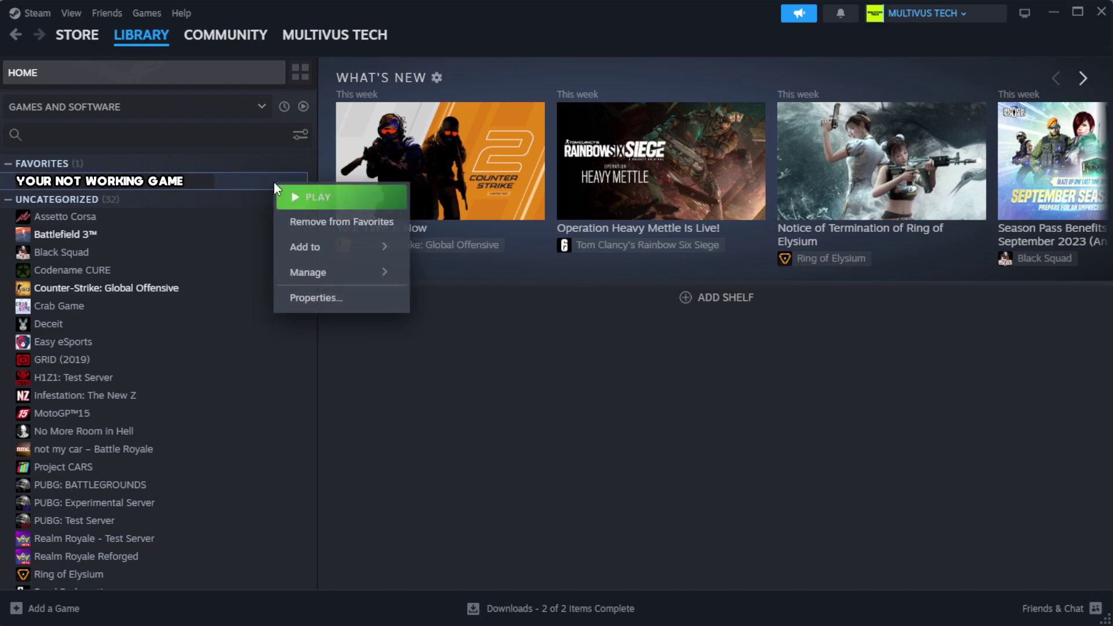
Verify the game's files under Properties > Installed Files, validating all 1039 files.
{"action": "left_click", "coordinate": [350, 300]}
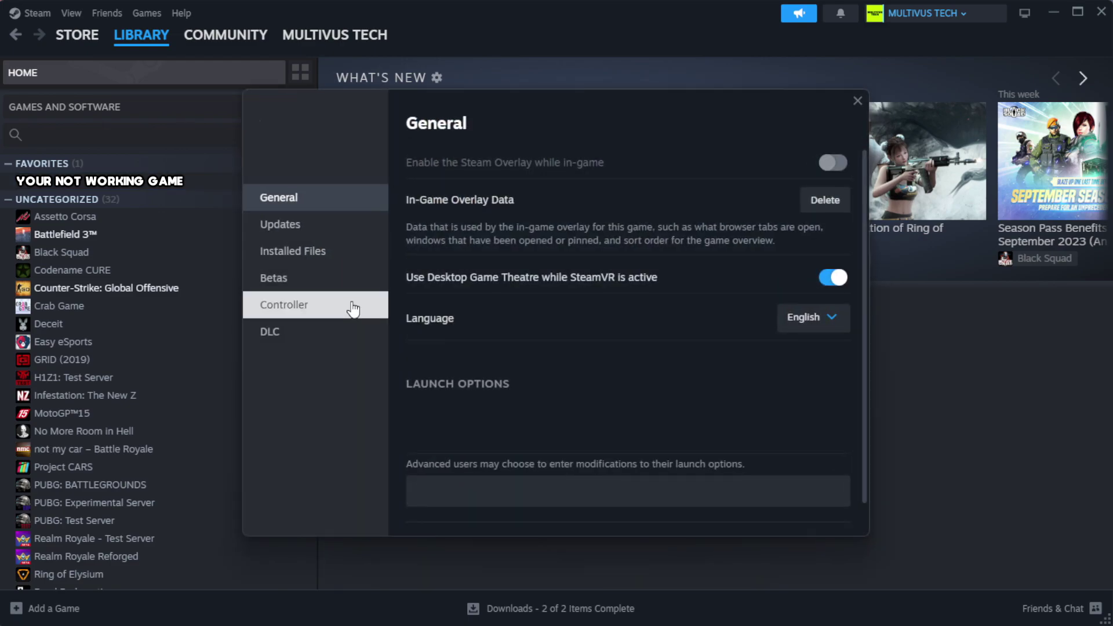
{"action": "left_click", "coordinate": [365, 264]}
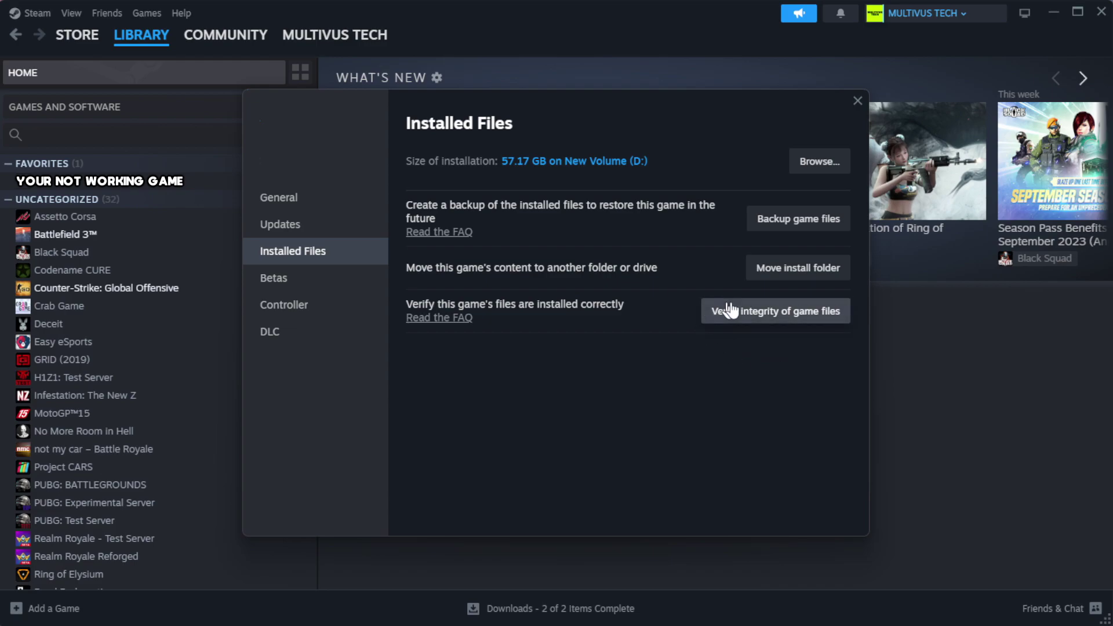
{"action": "left_click", "coordinate": [782, 316]}
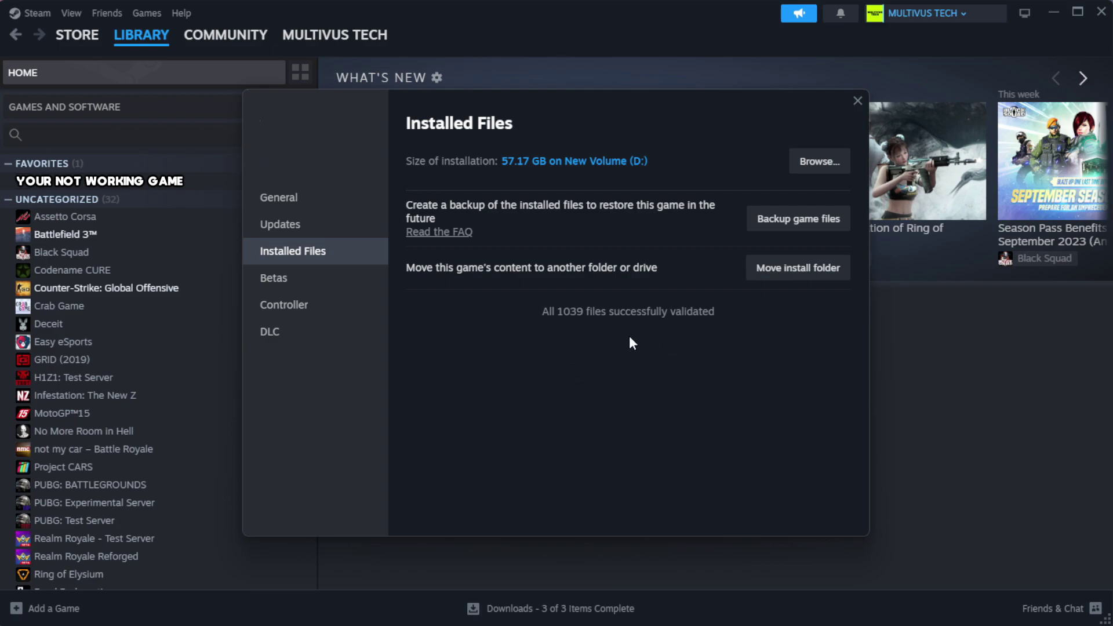
Browse to the game's install folder, then select, copy and right-click the game shortcut.
{"action": "left_click", "coordinate": [815, 165]}
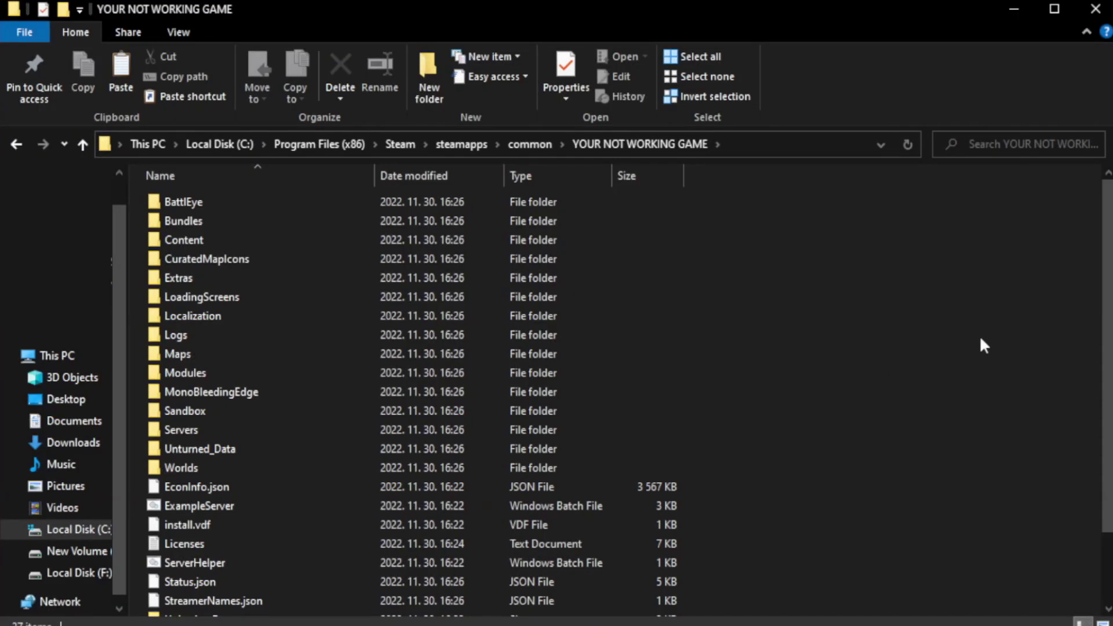
{"action": "left_click_drag", "start_coordinate": [1110, 313], "coordinate": [1111, 398]}
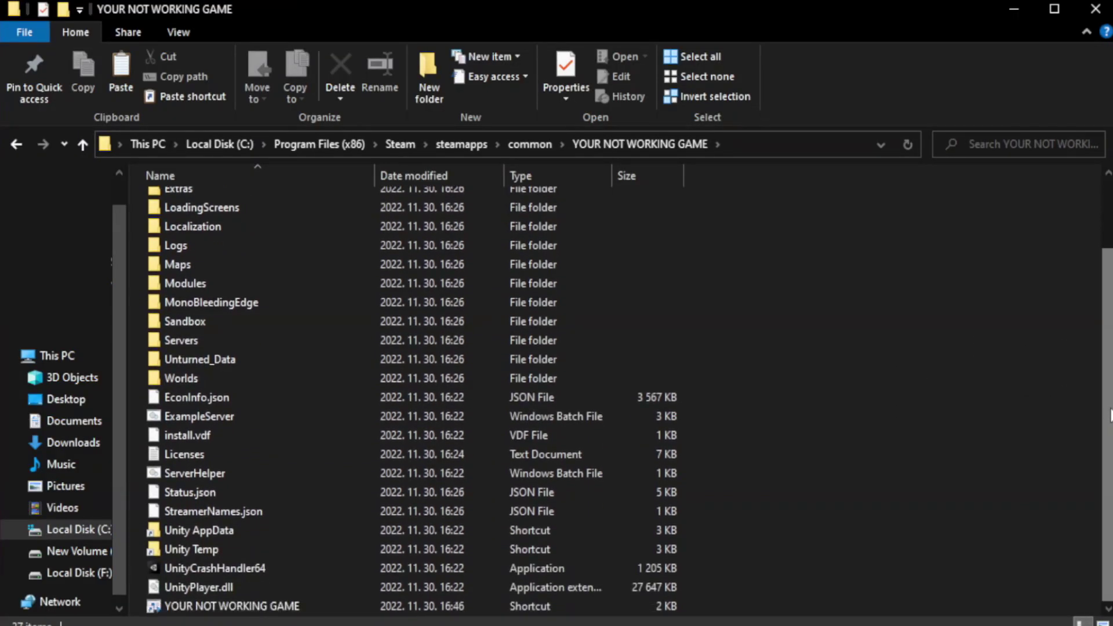
{"action": "left_click", "coordinate": [443, 607]}
{"action": "key", "text": "ctrl+c"}
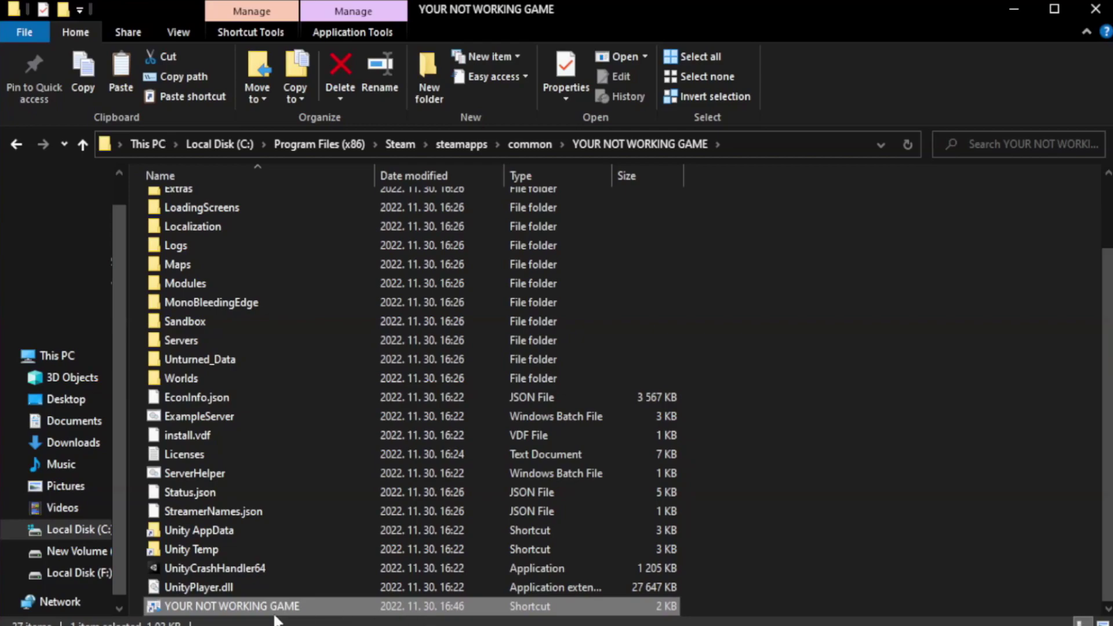
{"action": "right_click", "coordinate": [371, 606]}
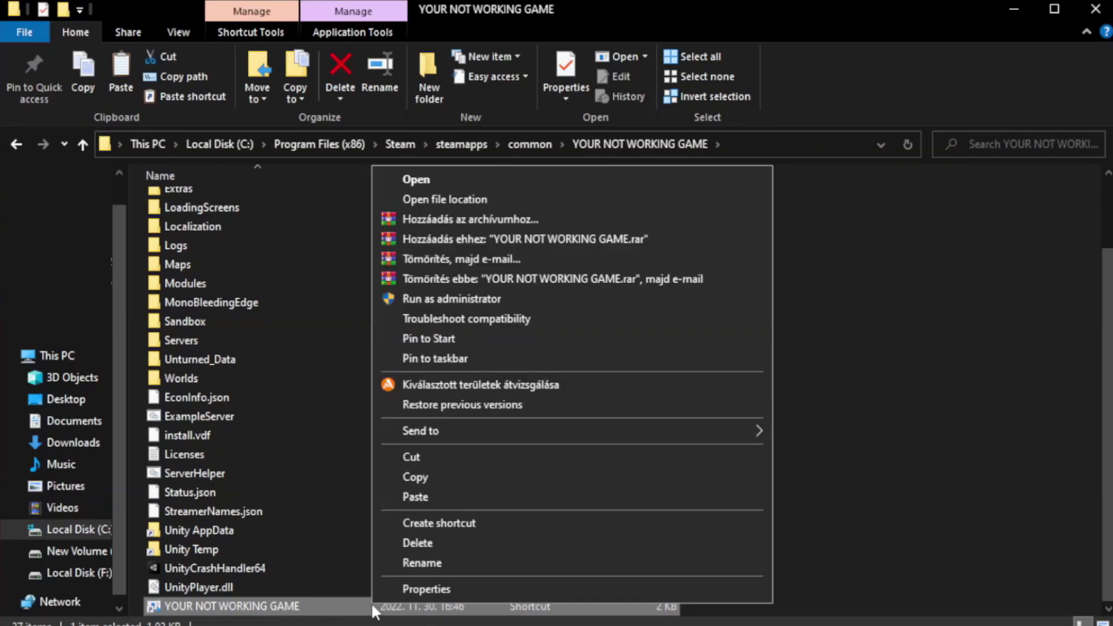
Open the game shortcut's Properties on the Compatibility tab.
{"action": "left_click", "coordinate": [567, 587]}
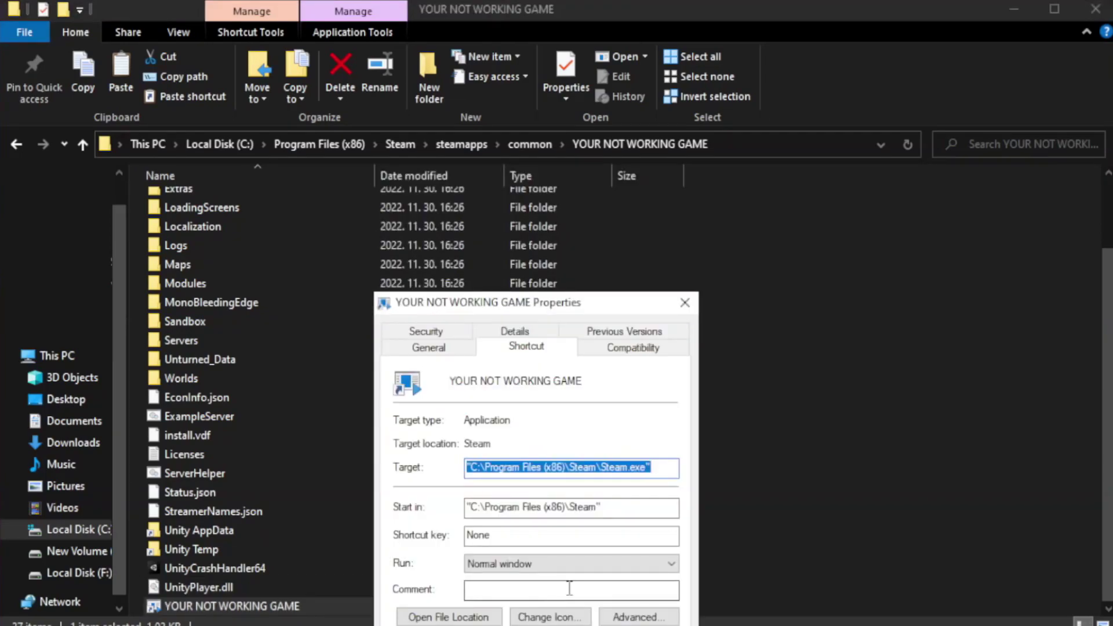
{"action": "left_click_drag", "start_coordinate": [560, 308], "coordinate": [559, 113]}
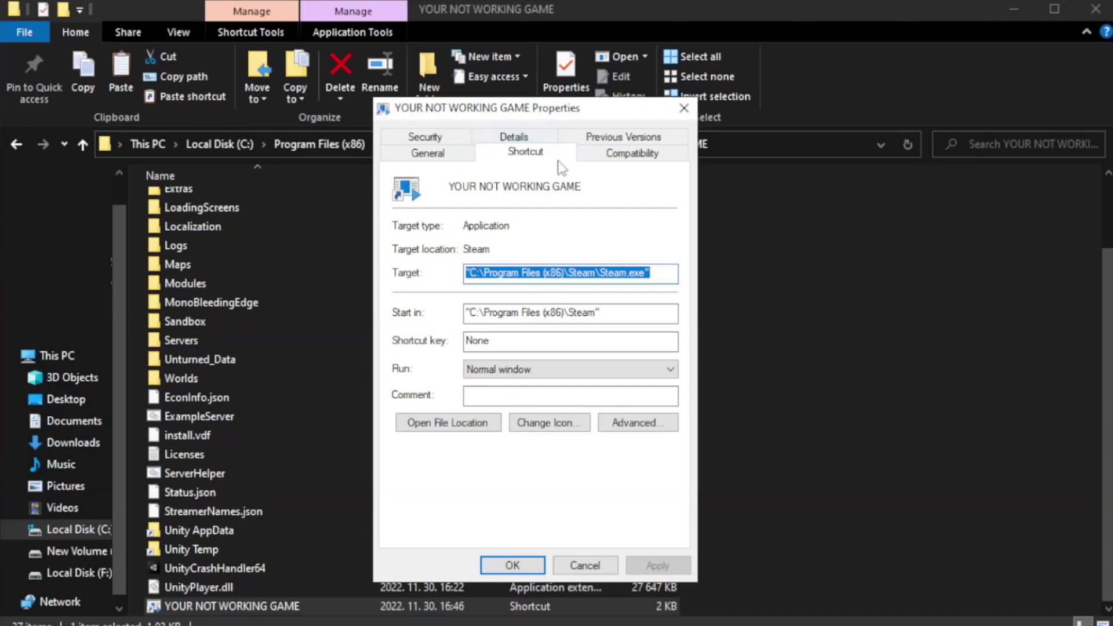
{"action": "left_click", "coordinate": [630, 164]}
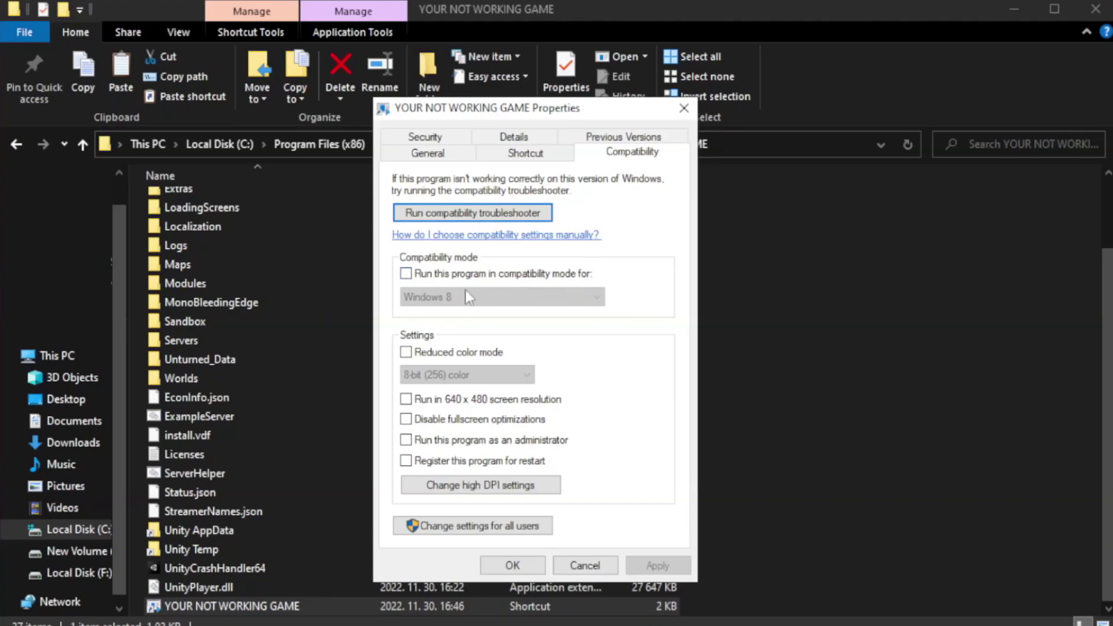
Set Windows 8 compatibility, disable fullscreen optimizations, and run as administrator.
{"action": "left_click", "coordinate": [440, 273]}
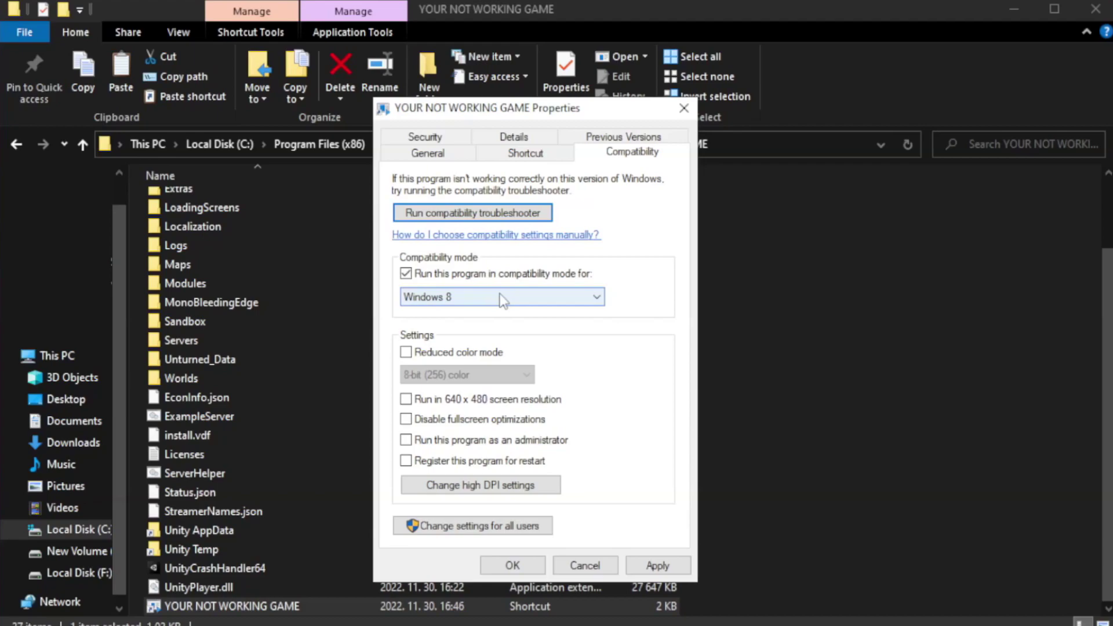
{"action": "left_click", "coordinate": [455, 297]}
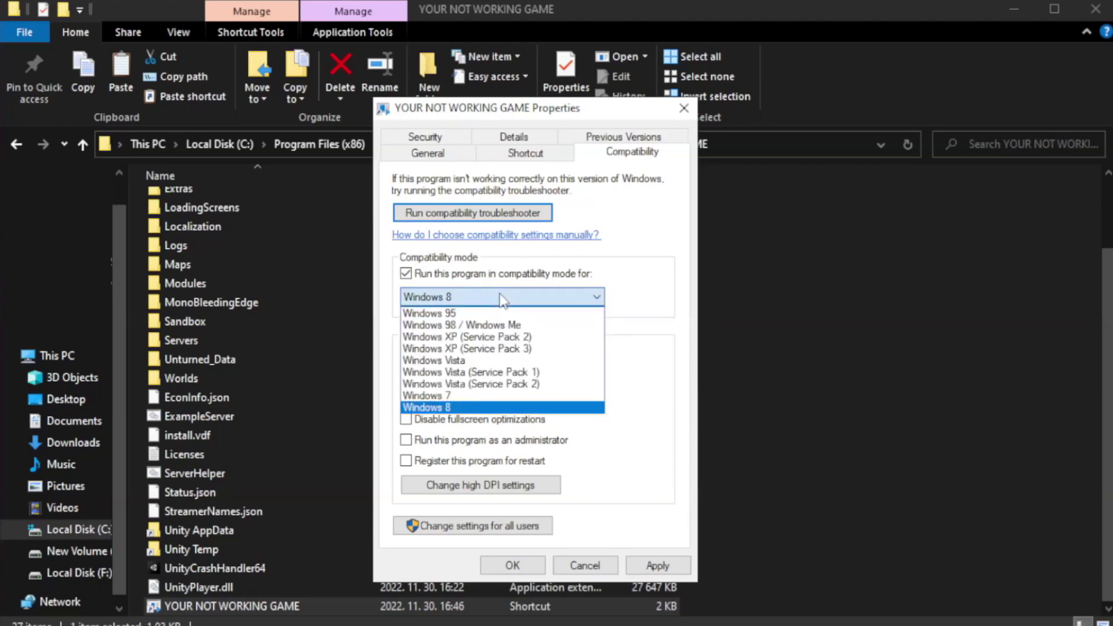
{"action": "left_click", "coordinate": [472, 407]}
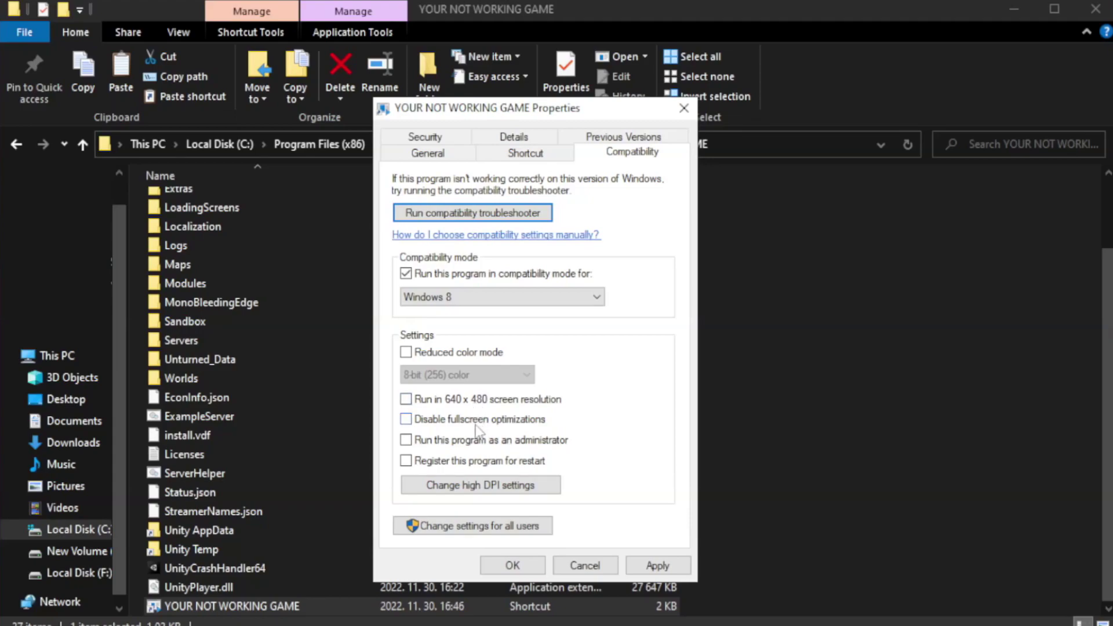
{"action": "left_click", "coordinate": [433, 428]}
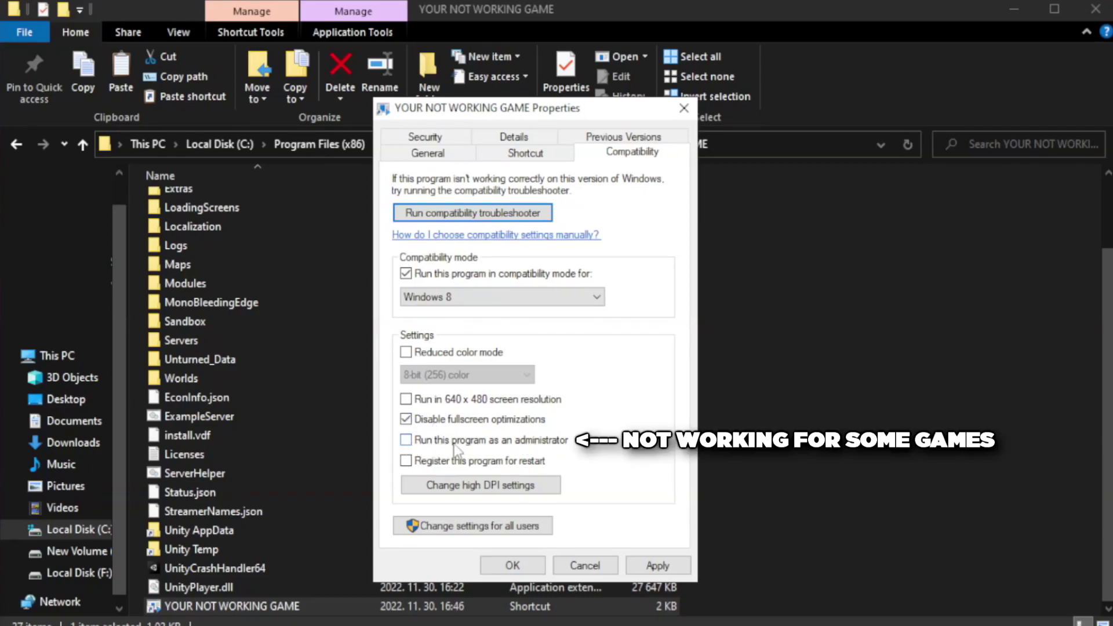
{"action": "left_click", "coordinate": [436, 445]}
{"action": "left_click", "coordinate": [657, 566]}
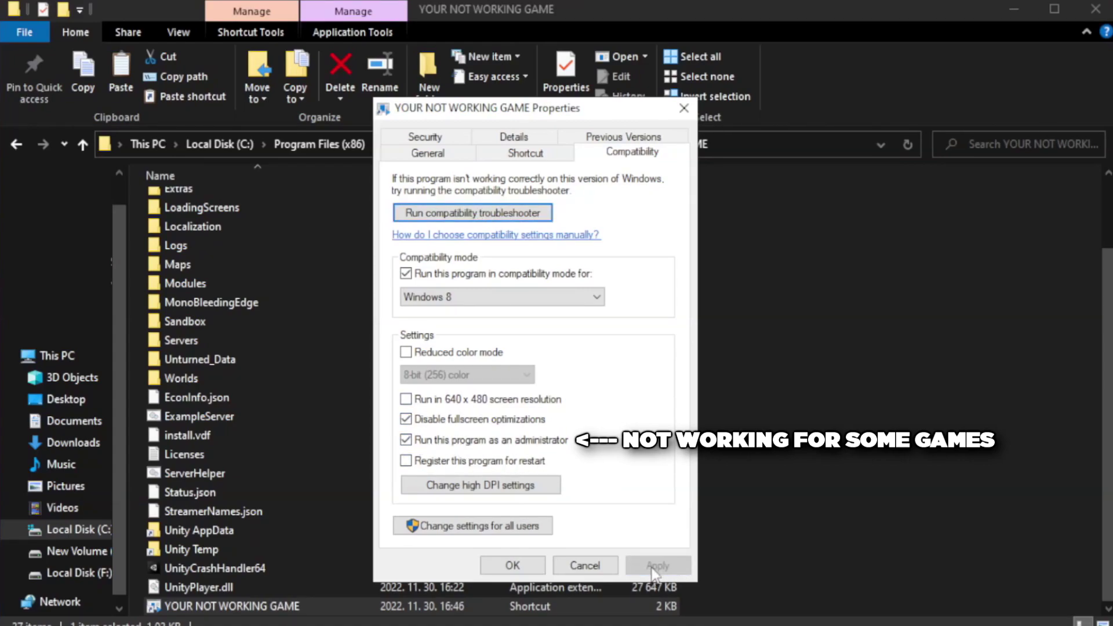
{"action": "left_click", "coordinate": [512, 566]}
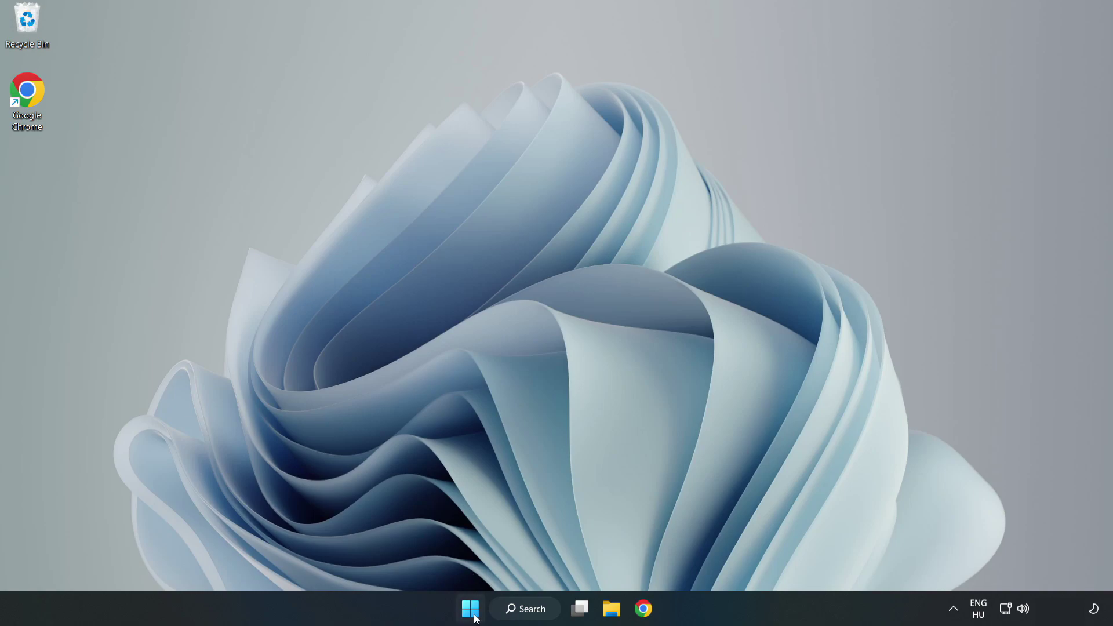
Launch Task Manager from the Start context menu and show its Startup apps.
{"action": "right_click", "coordinate": [471, 610]}
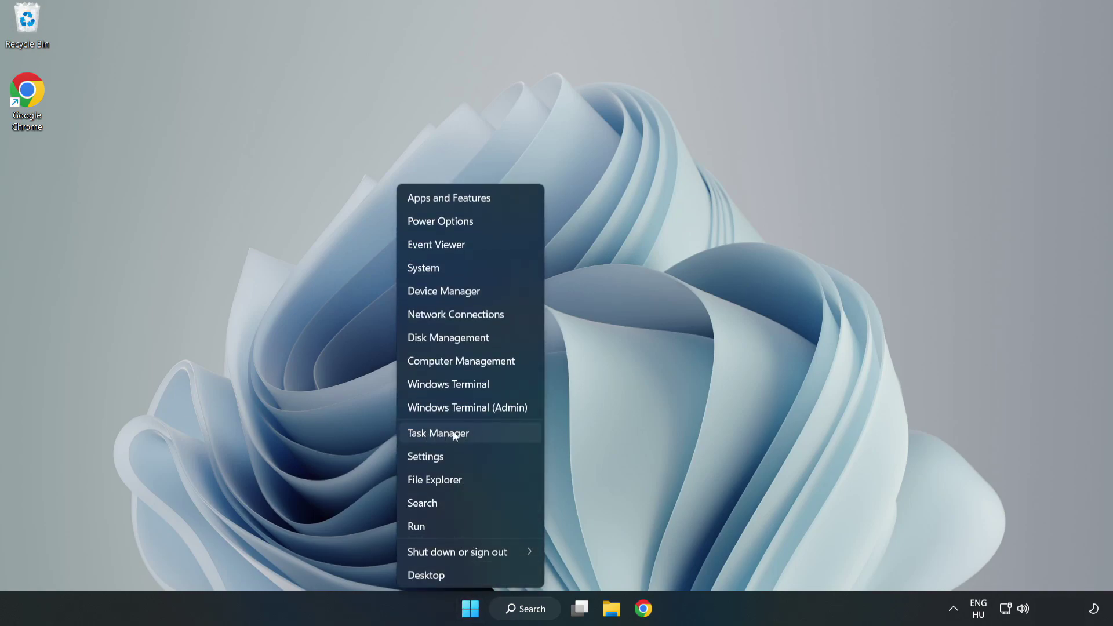
{"action": "left_click", "coordinate": [469, 433]}
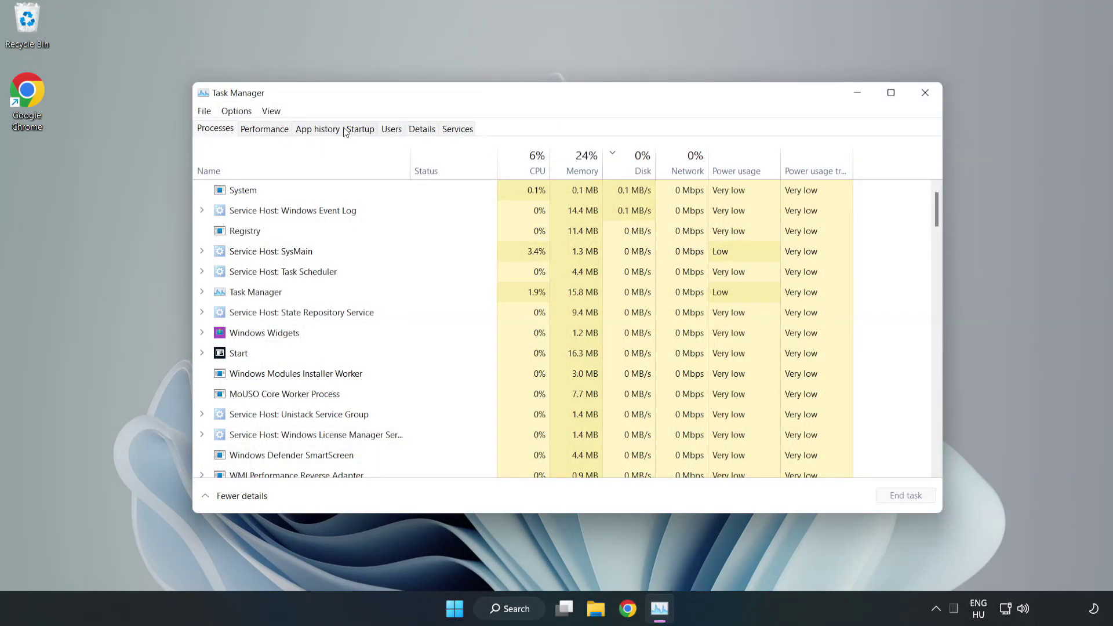
{"action": "left_click", "coordinate": [361, 130]}
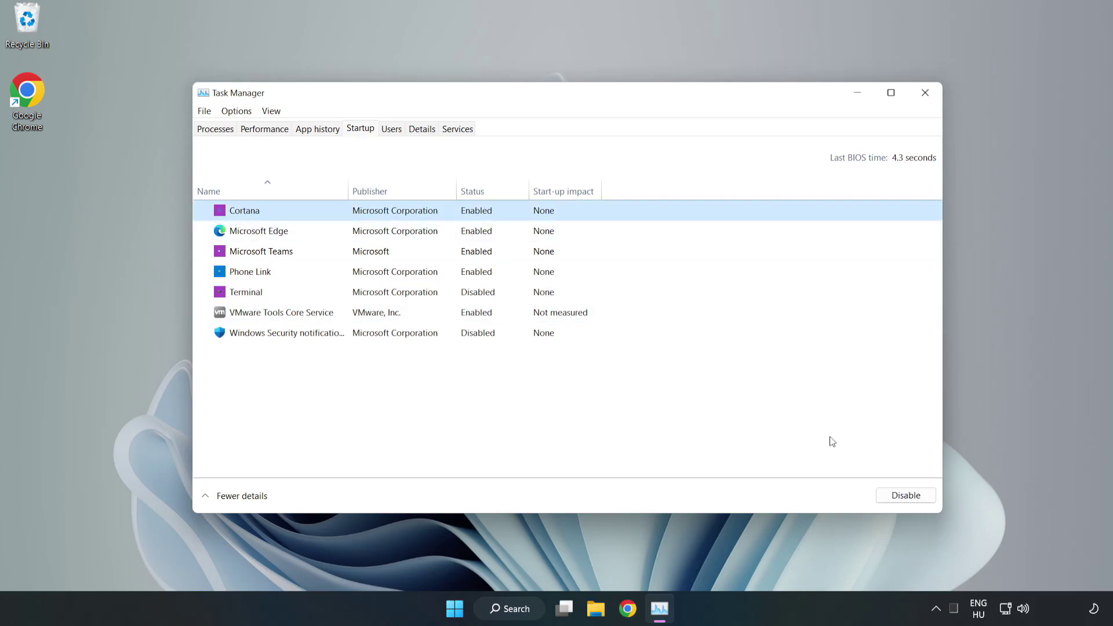
Disable Cortana, Microsoft Edge, Microsoft Teams and Phone Link at startup.
{"action": "left_click", "coordinate": [892, 495]}
{"action": "left_click", "coordinate": [490, 232]}
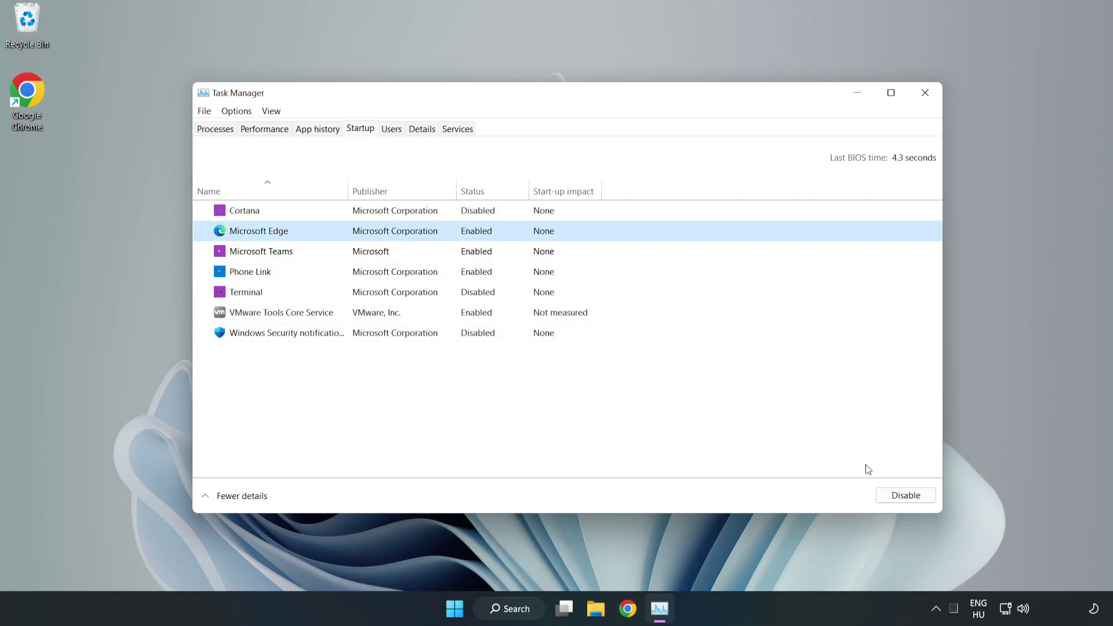
{"action": "left_click", "coordinate": [899, 495]}
{"action": "left_click", "coordinate": [380, 252]}
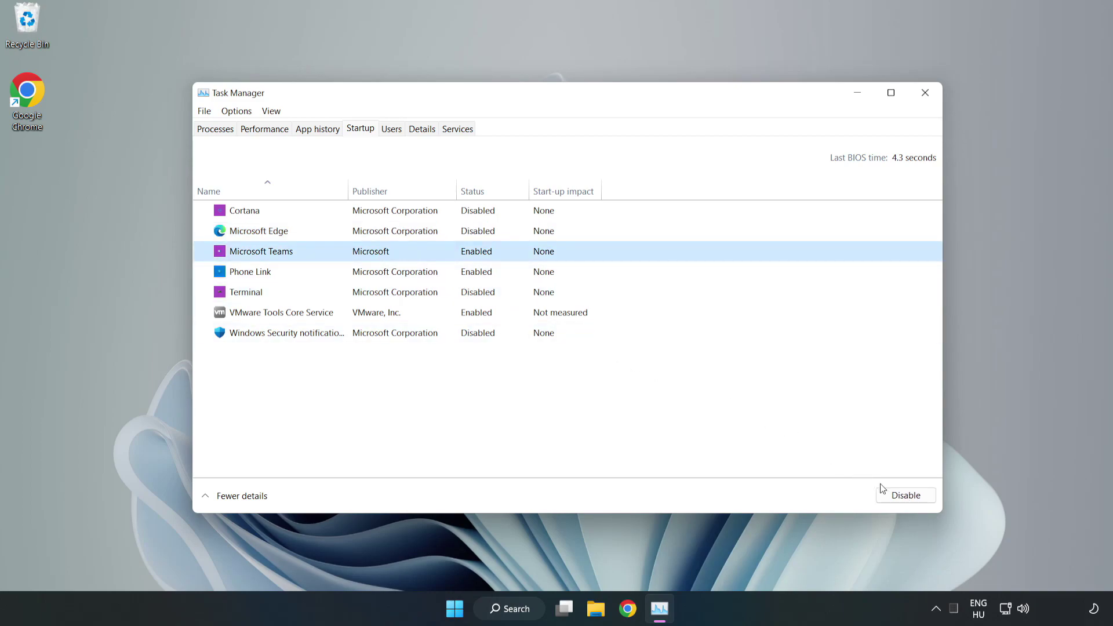
{"action": "left_click", "coordinate": [884, 493]}
{"action": "left_click", "coordinate": [389, 281]}
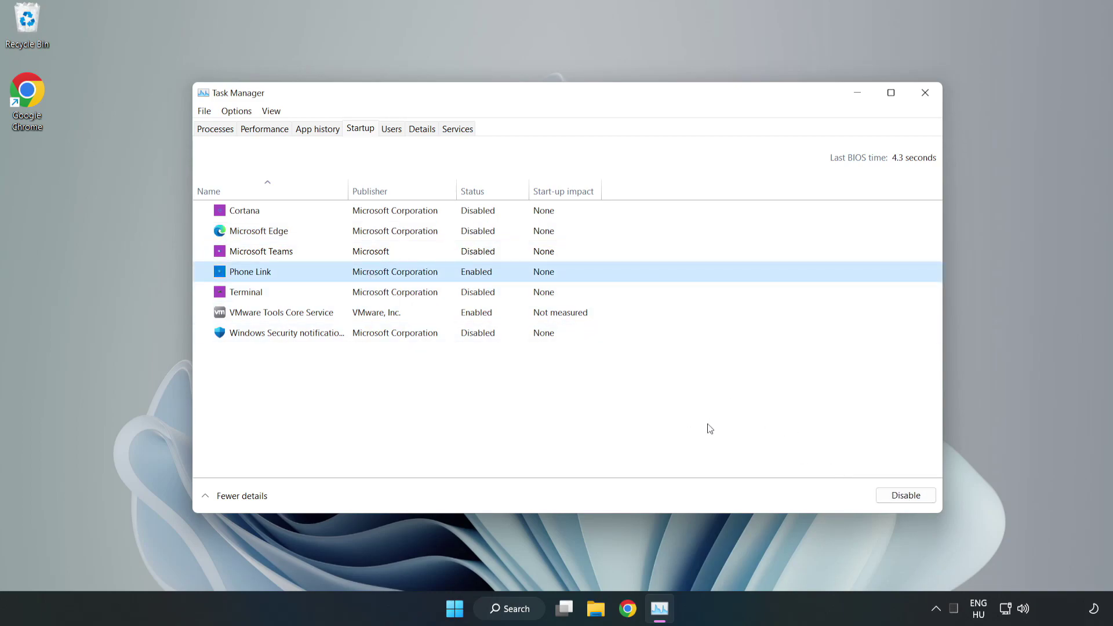
{"action": "left_click", "coordinate": [913, 497]}
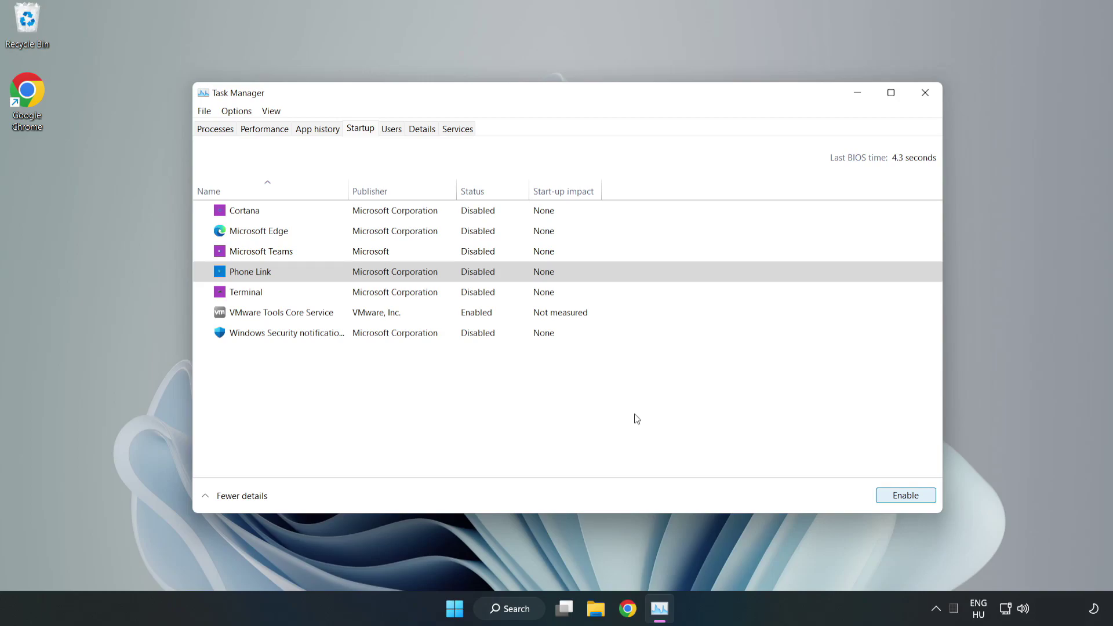
Close Task Manager and launch Windows Security by searching "security".
{"action": "left_click", "coordinate": [926, 94]}
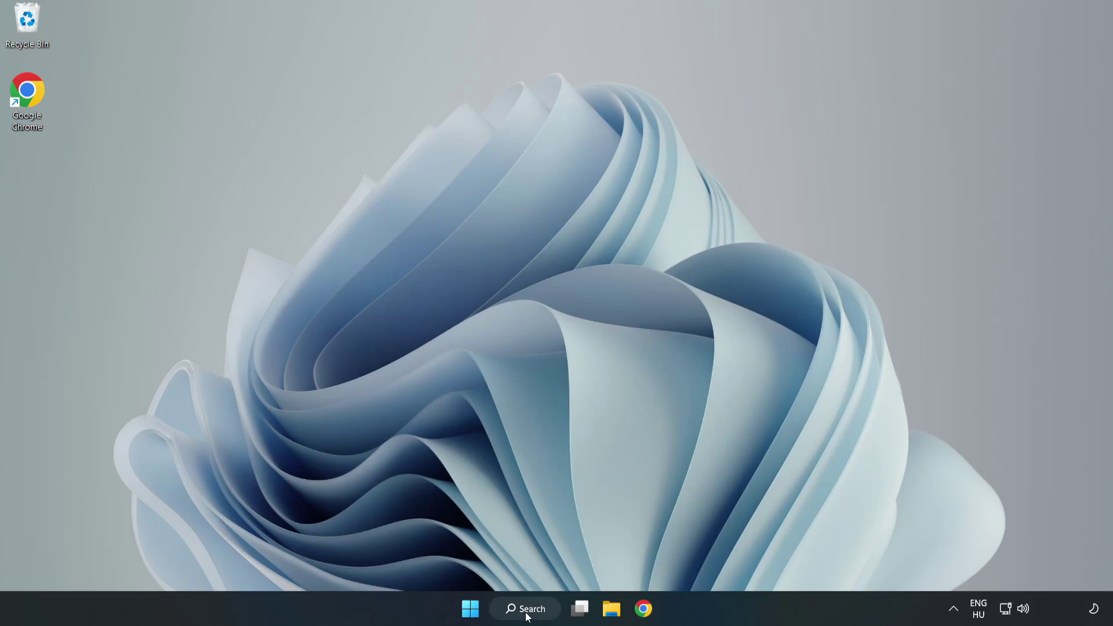
{"action": "left_click", "coordinate": [527, 615]}
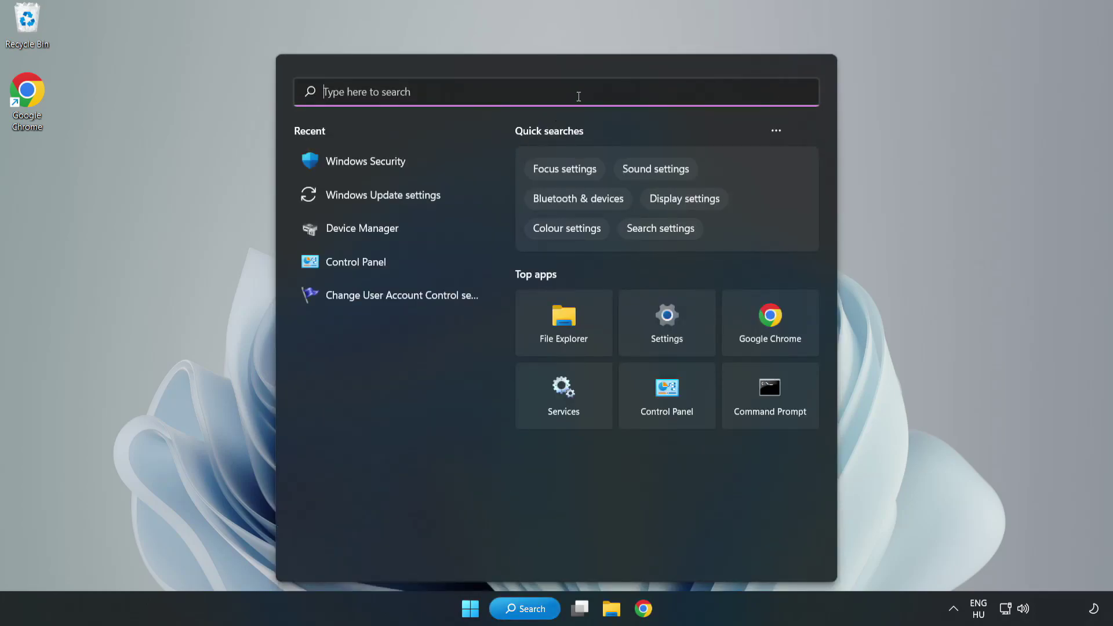
{"action": "type", "text": "security"}
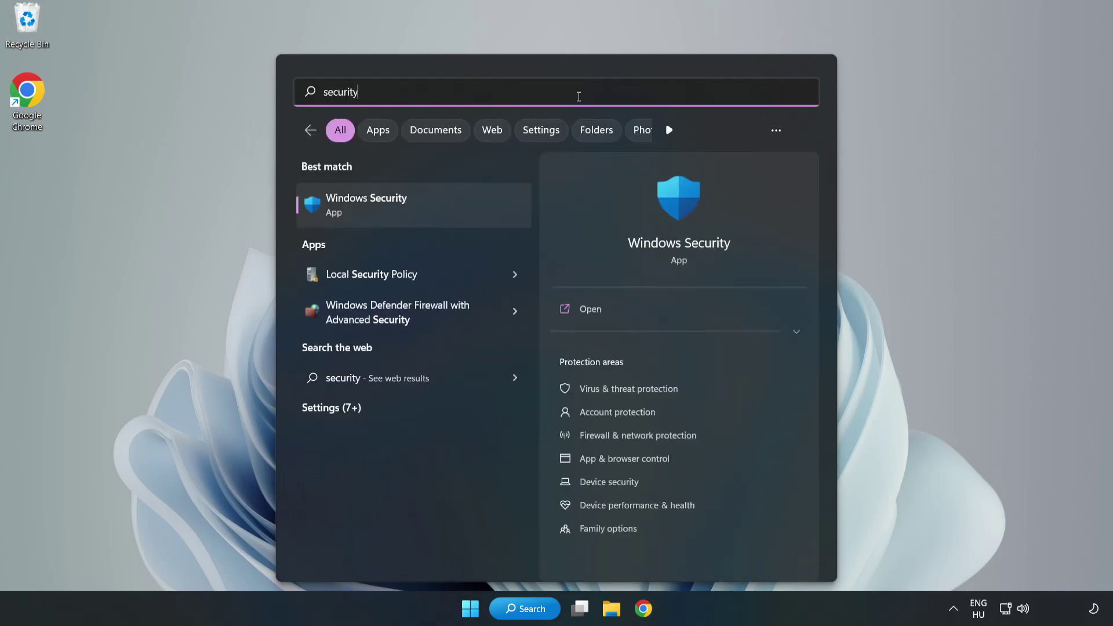
{"action": "left_click", "coordinate": [403, 214]}
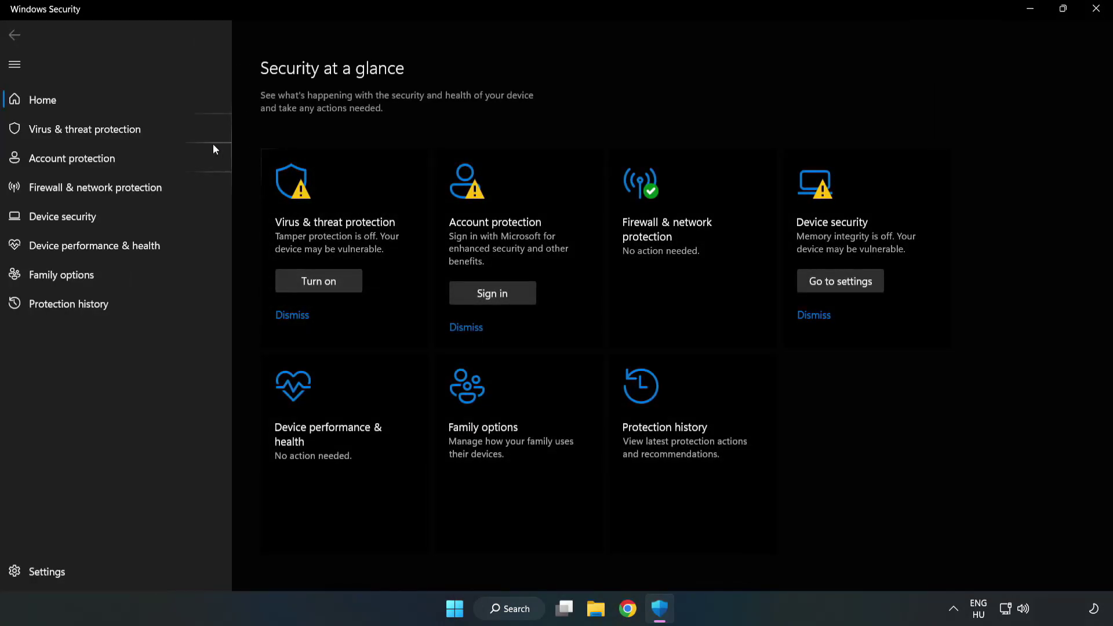
Open Virus & threat protection settings and scroll toward Exclusions.
{"action": "left_click", "coordinate": [72, 134]}
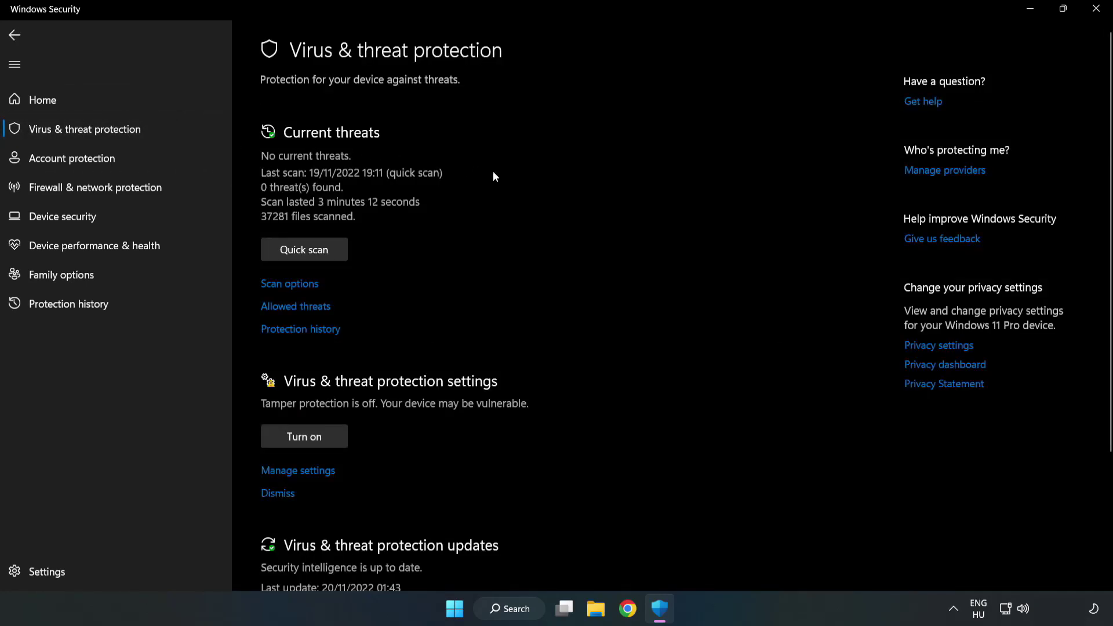
{"action": "scroll", "coordinate": [581, 228], "scroll_direction": "down", "scroll_amount": 3}
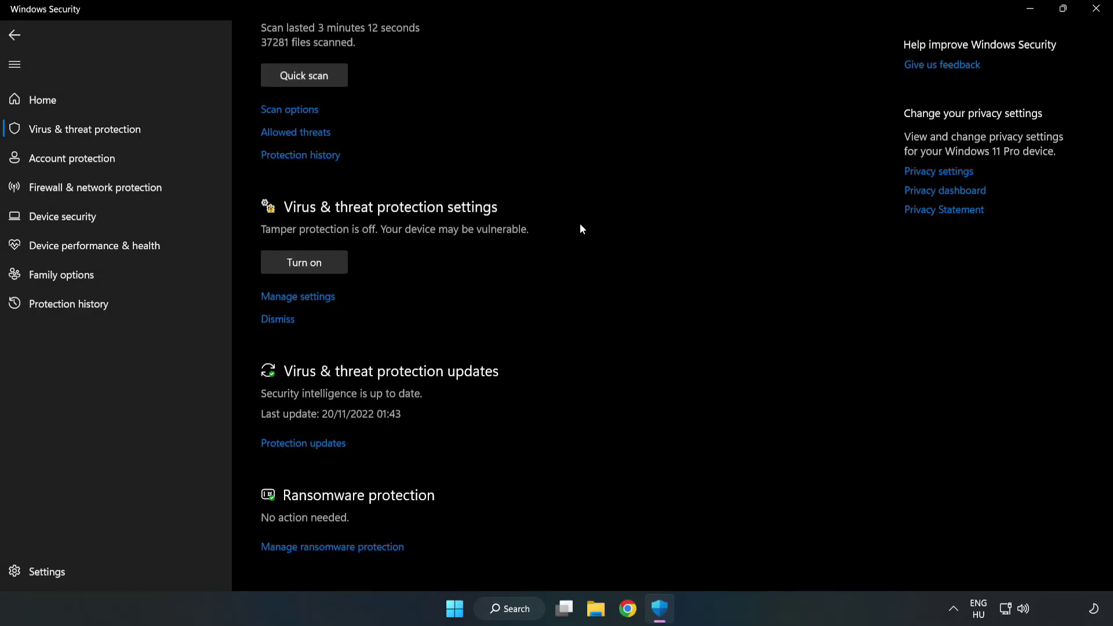
{"action": "left_click", "coordinate": [304, 298]}
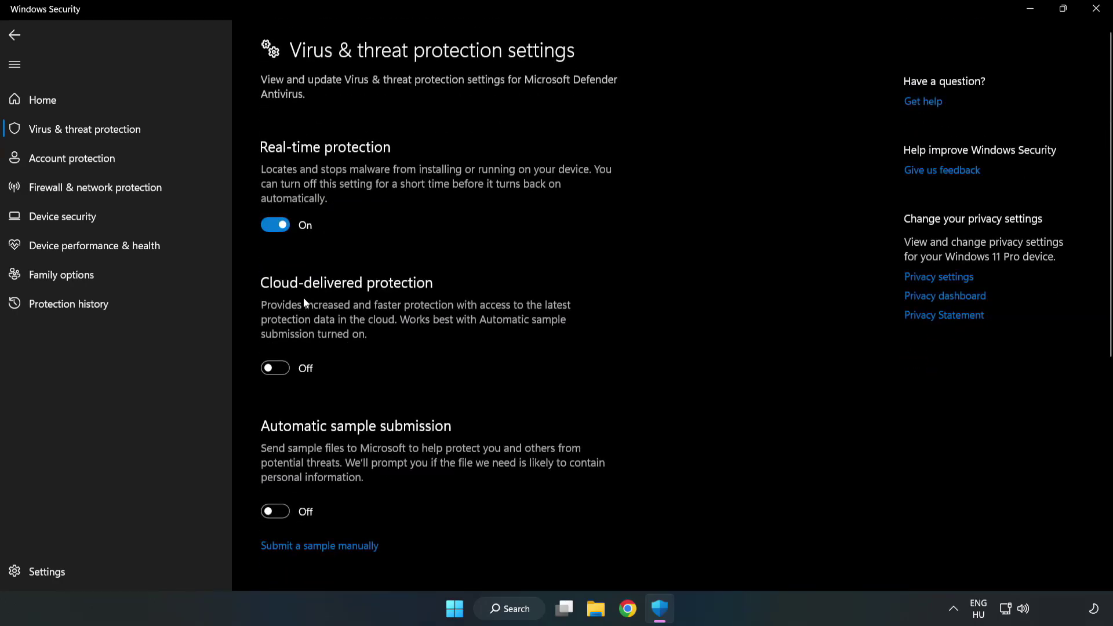
{"action": "scroll", "coordinate": [711, 297], "scroll_direction": "down", "scroll_amount": 5}
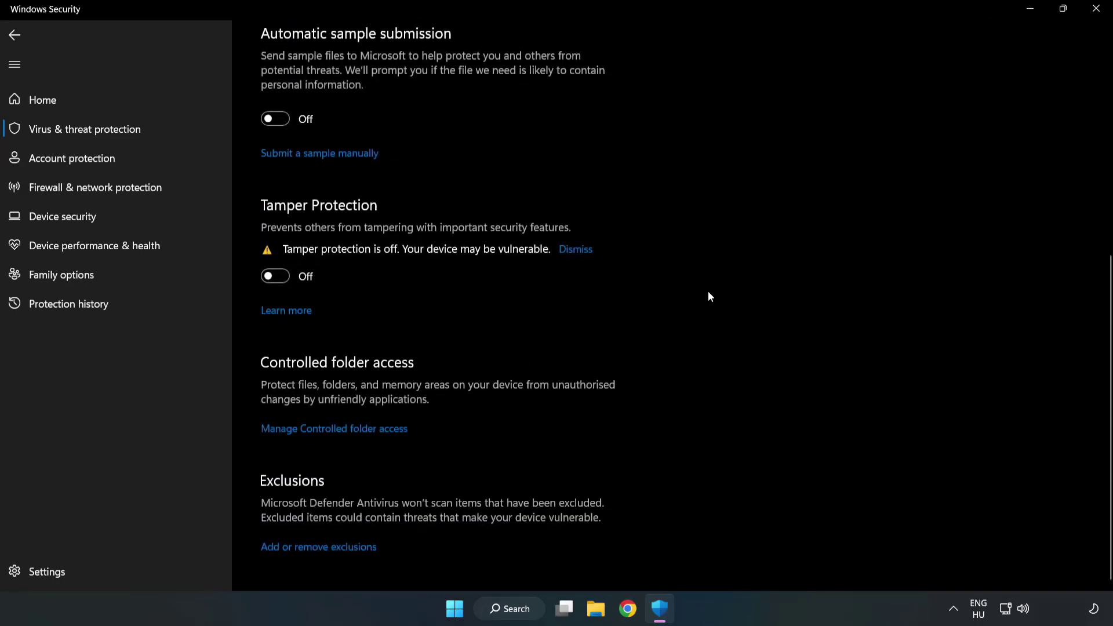
Start adding a single-file exclusion from the Defender exclusions list.
{"action": "left_click", "coordinate": [330, 548]}
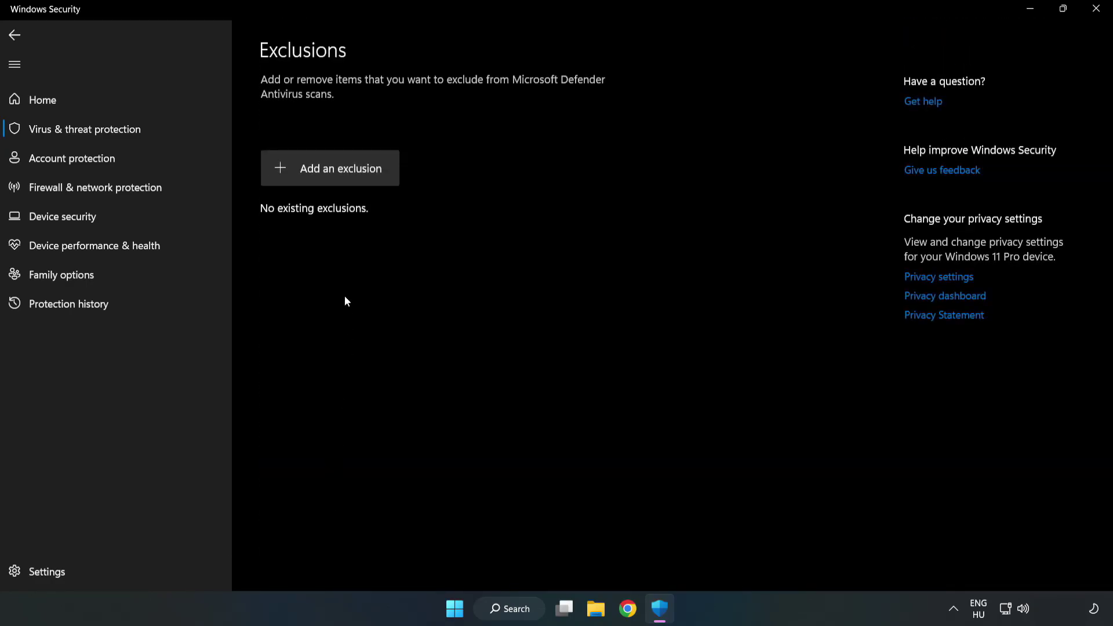
{"action": "left_click", "coordinate": [341, 175]}
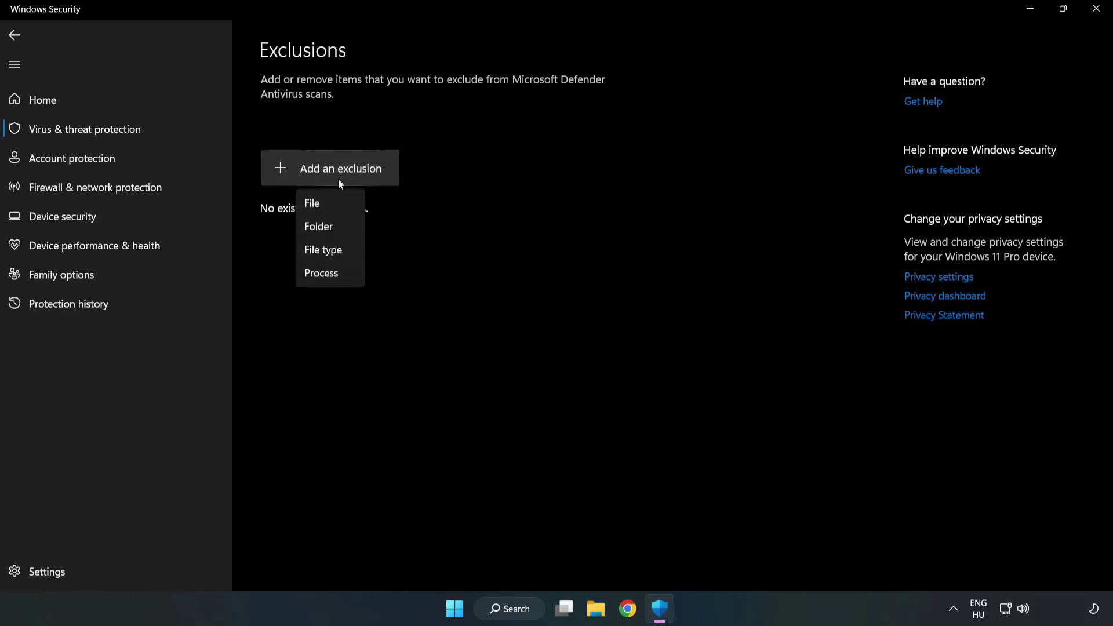
{"action": "left_click", "coordinate": [317, 206]}
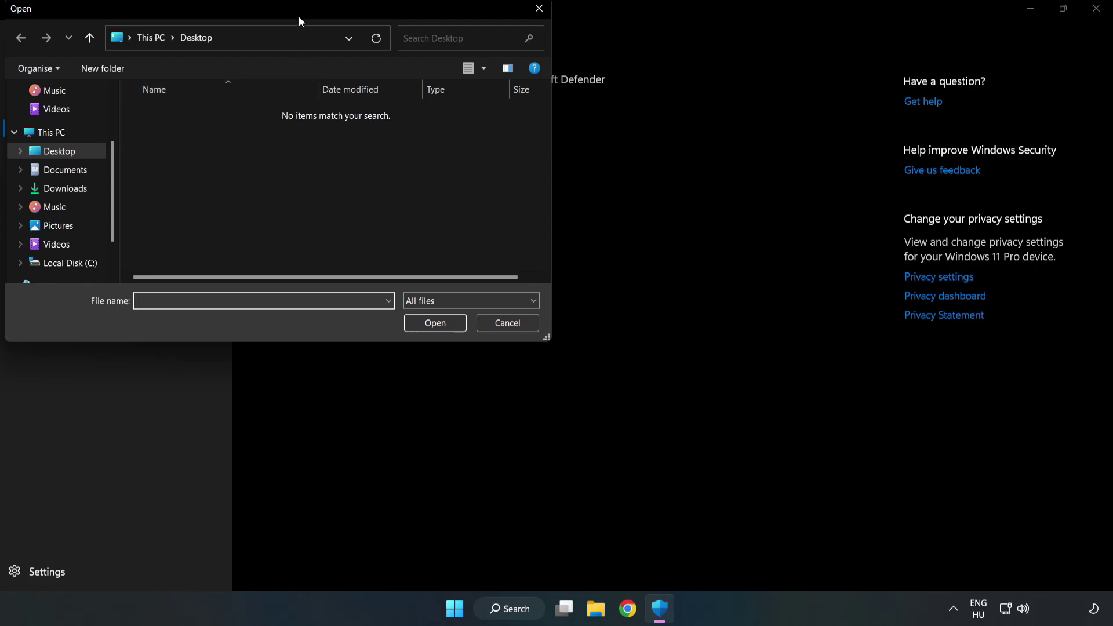
Exclude the shortcut in C:\Program Files (x86)\NOT WORKING APP (chrome.exe), then close Windows Security.
{"action": "left_click_drag", "start_coordinate": [299, 10], "coordinate": [513, 128]}
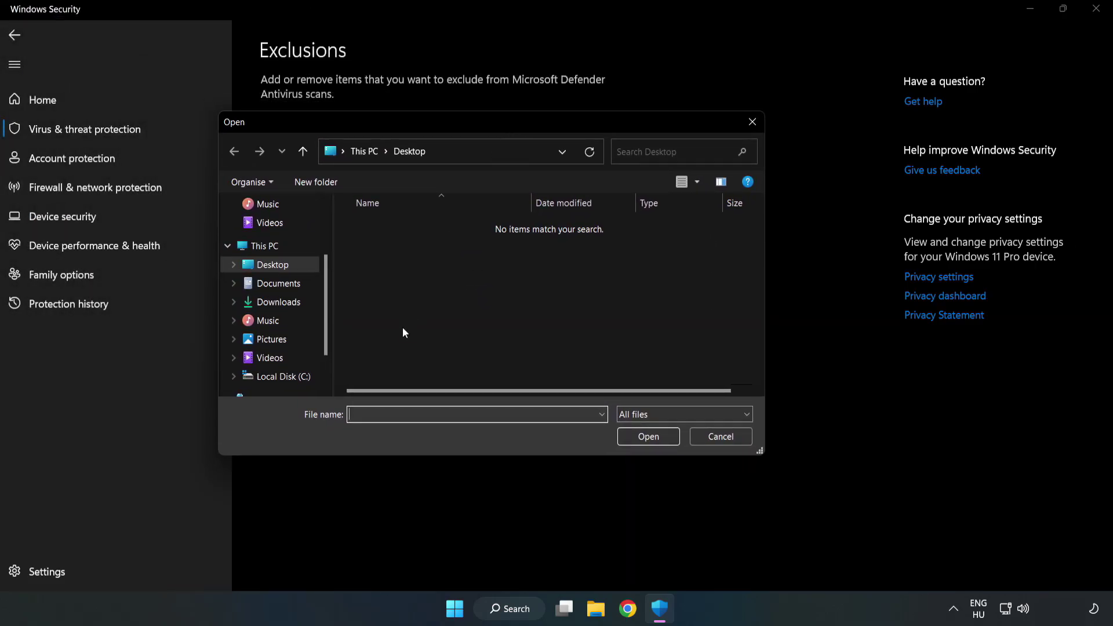
{"action": "left_click", "coordinate": [287, 378]}
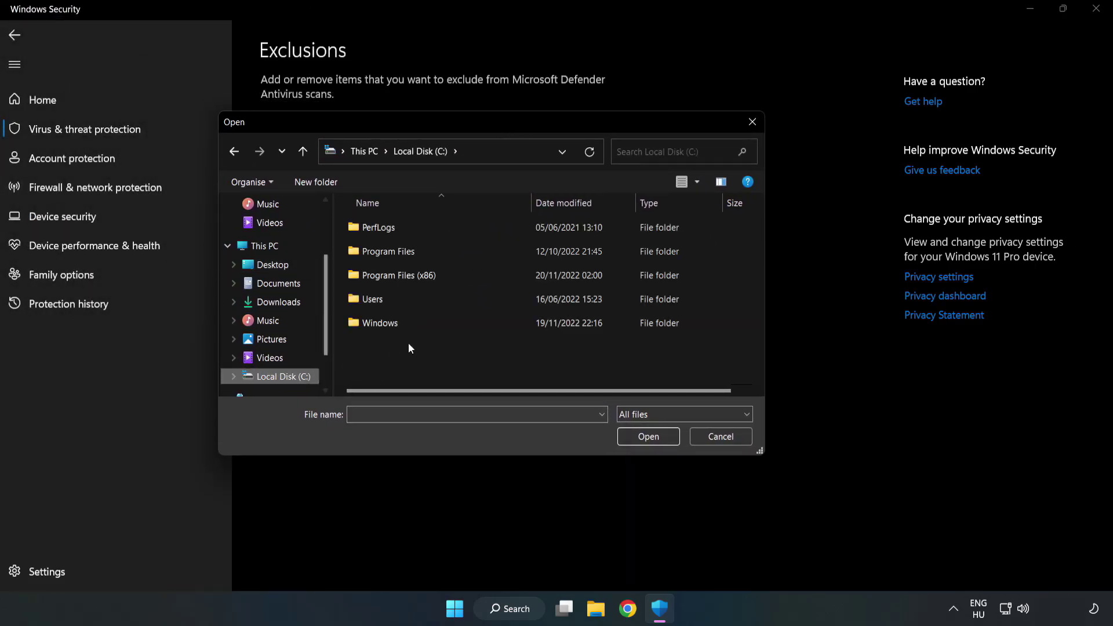
{"action": "double_click", "coordinate": [438, 276]}
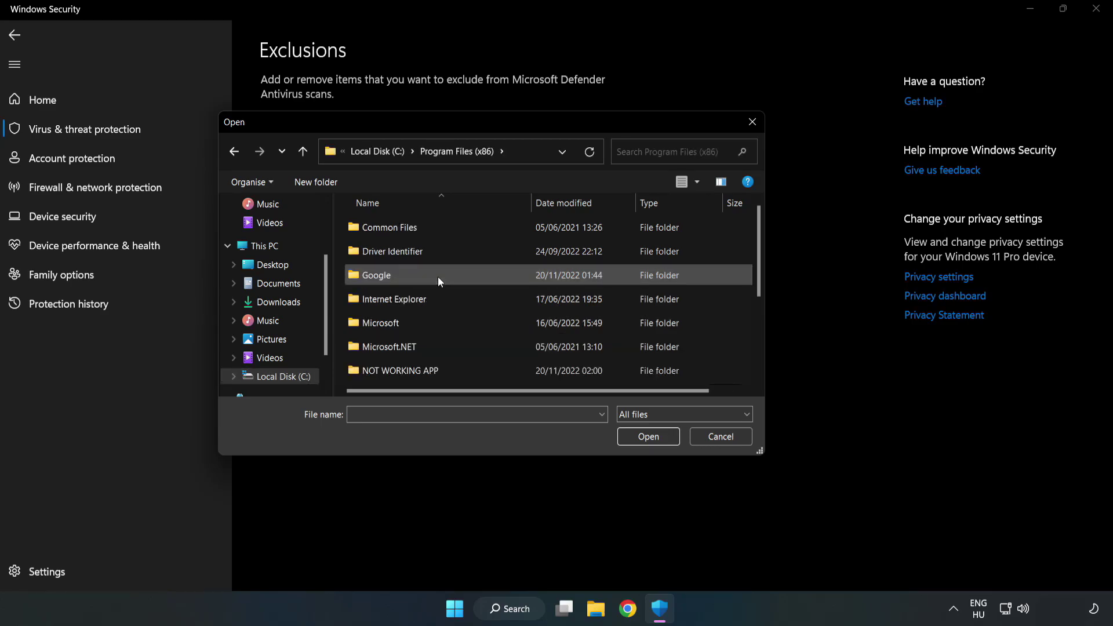
{"action": "double_click", "coordinate": [438, 370]}
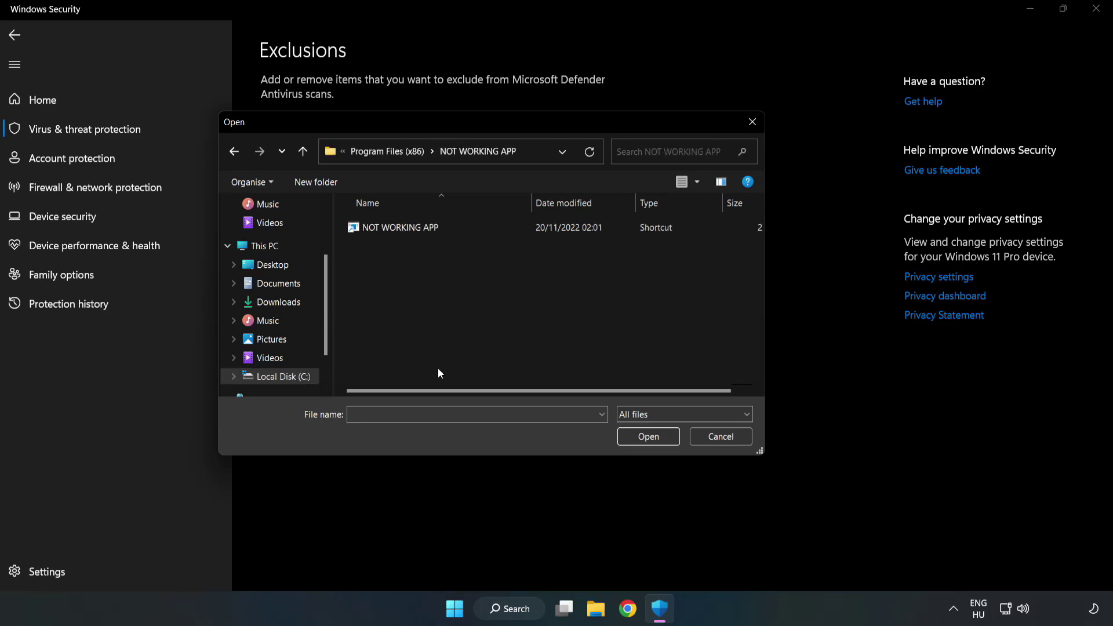
{"action": "left_click", "coordinate": [393, 229]}
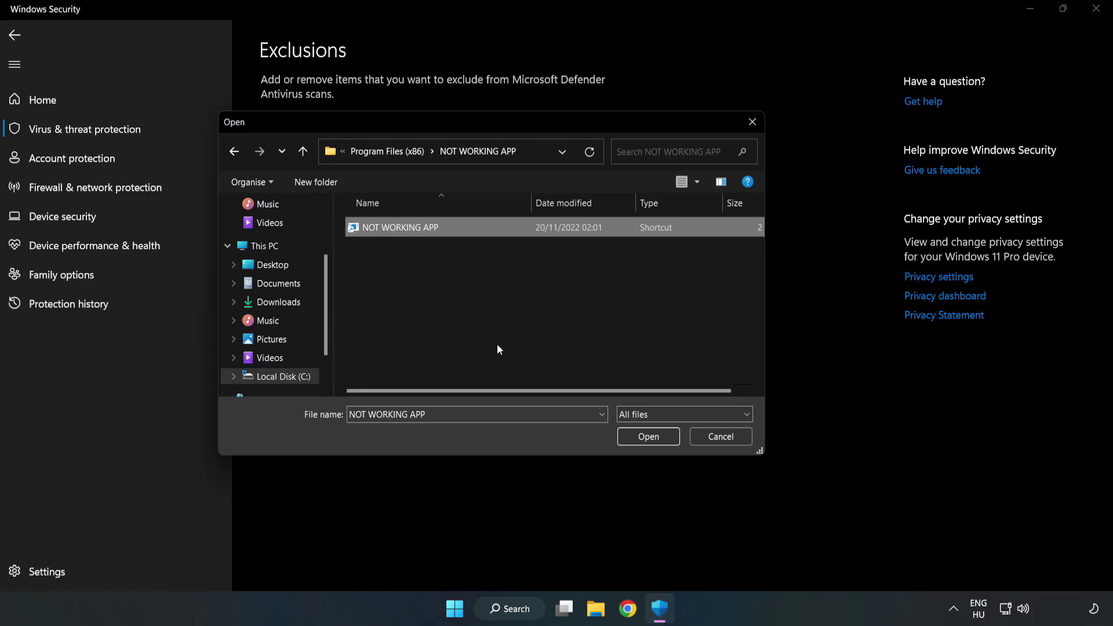
{"action": "left_click", "coordinate": [648, 437]}
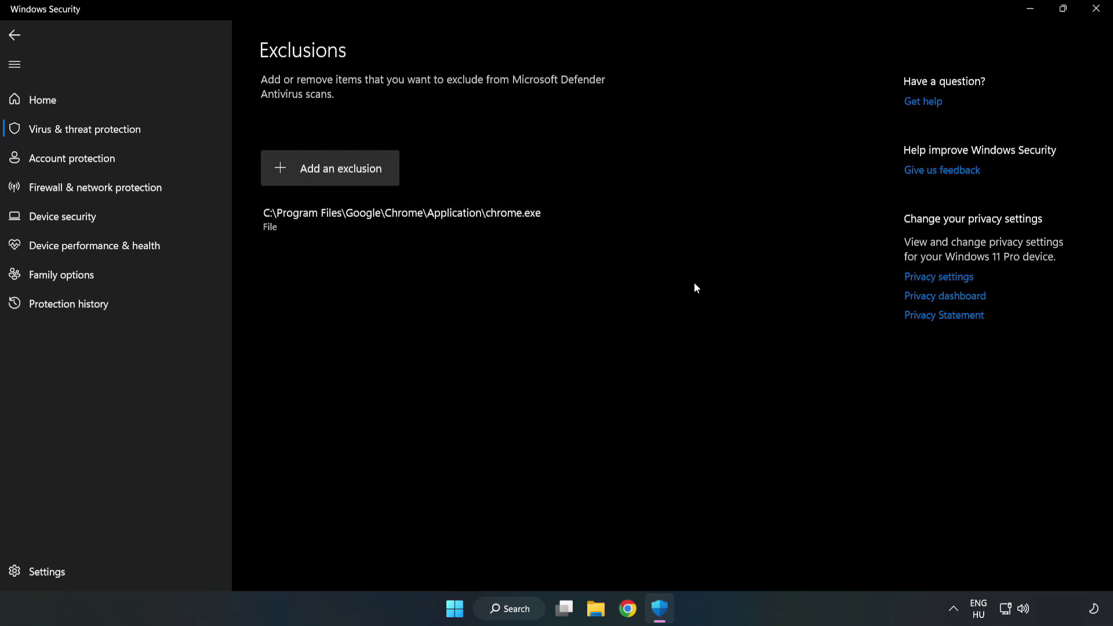
{"action": "left_click", "coordinate": [1095, 15]}
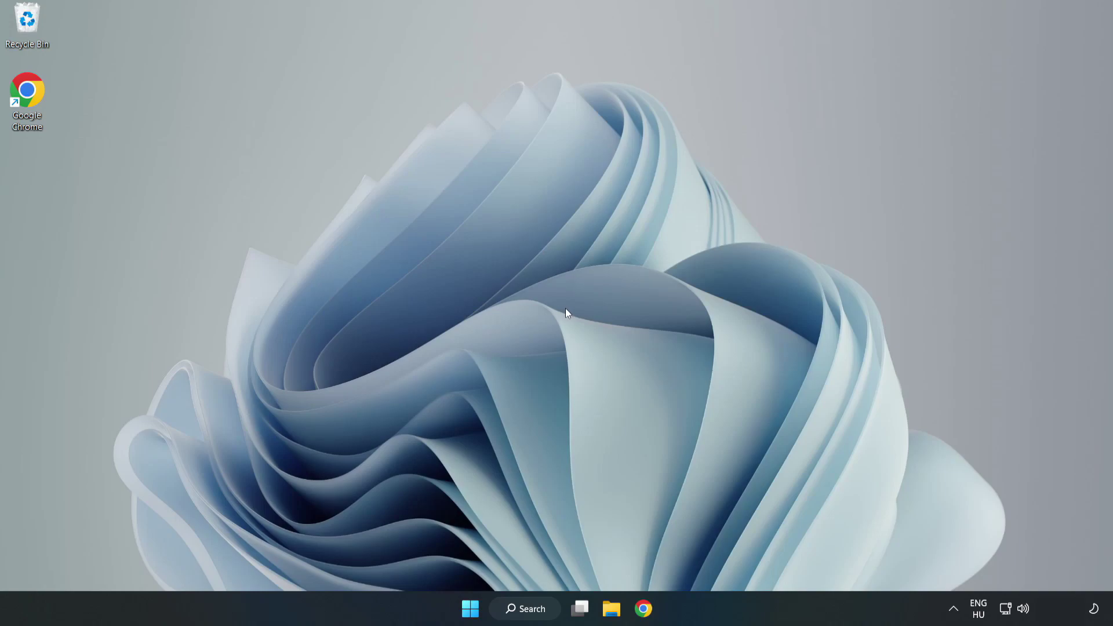
Show the Sleep, Shut down and Restart options from the Start menu's power button.
{"action": "left_click", "coordinate": [470, 608]}
{"action": "left_click", "coordinate": [737, 559]}
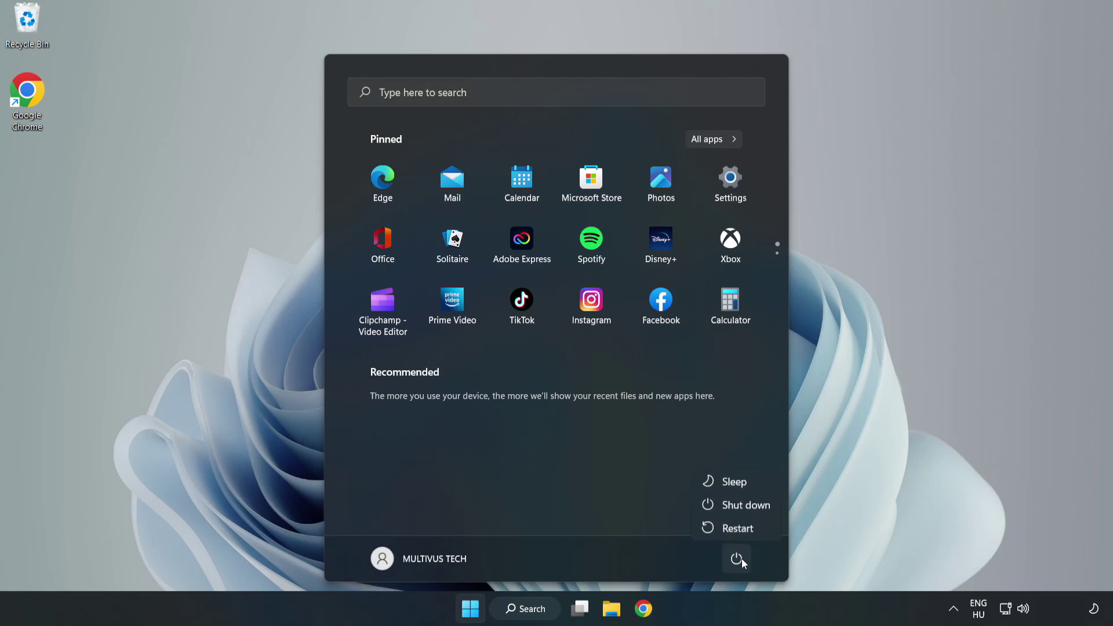